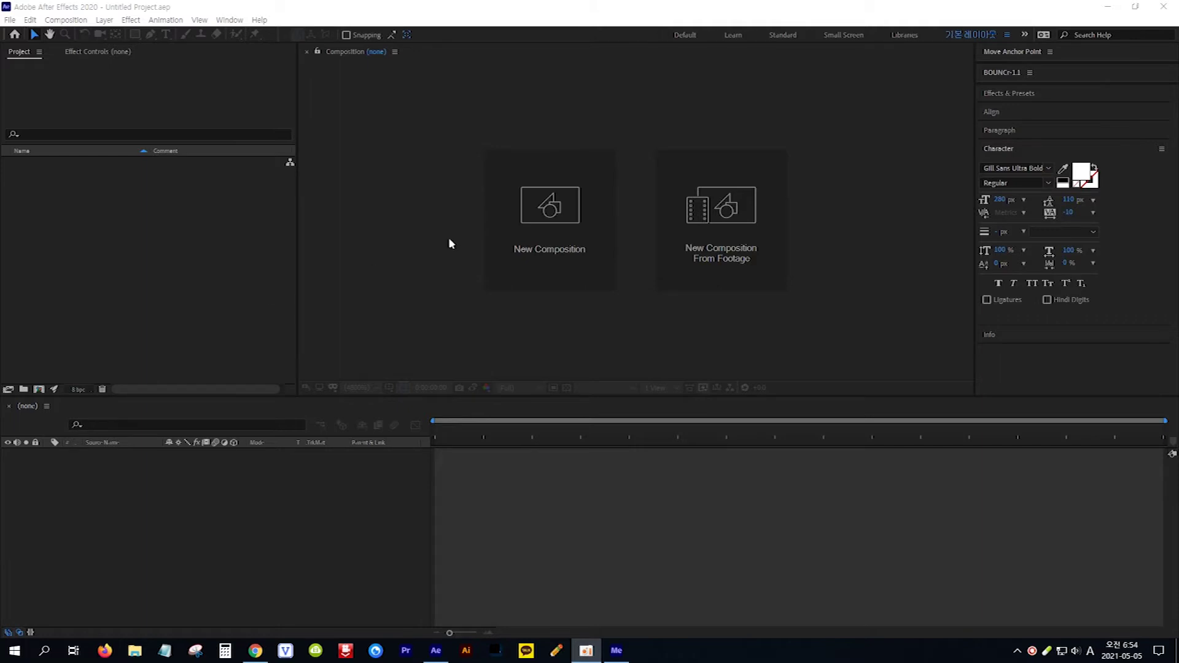
# Create a new composition using the HDTV 1080 29.97 preset
pyautogui.click(555, 219)
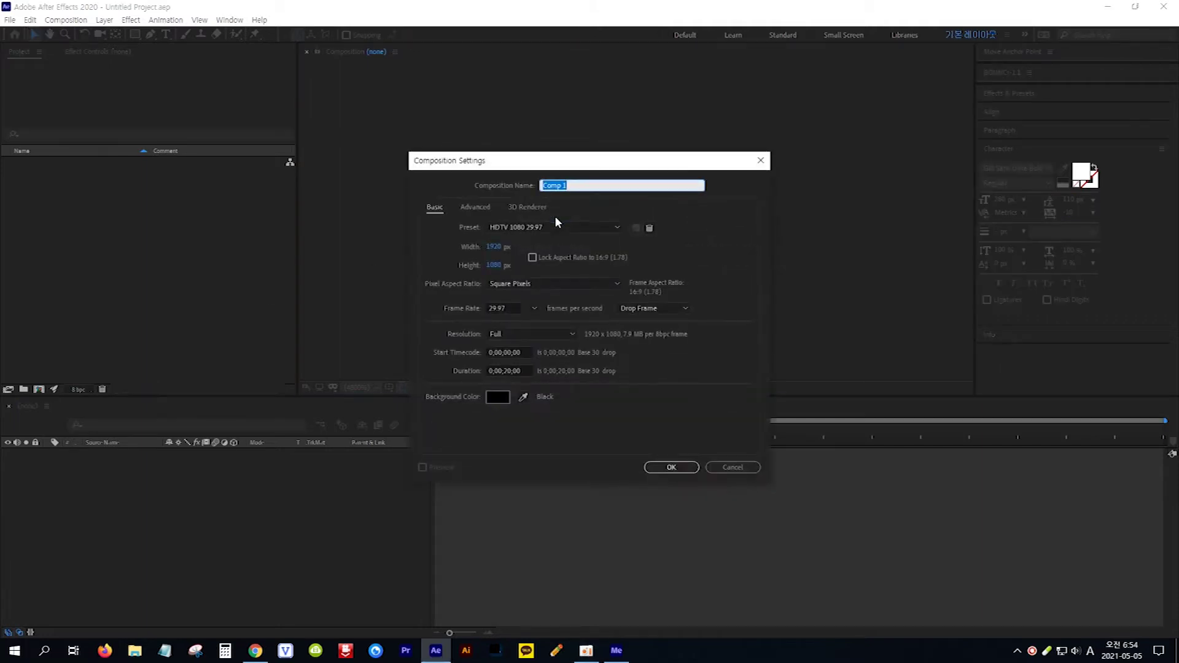
pyautogui.click(618, 227)
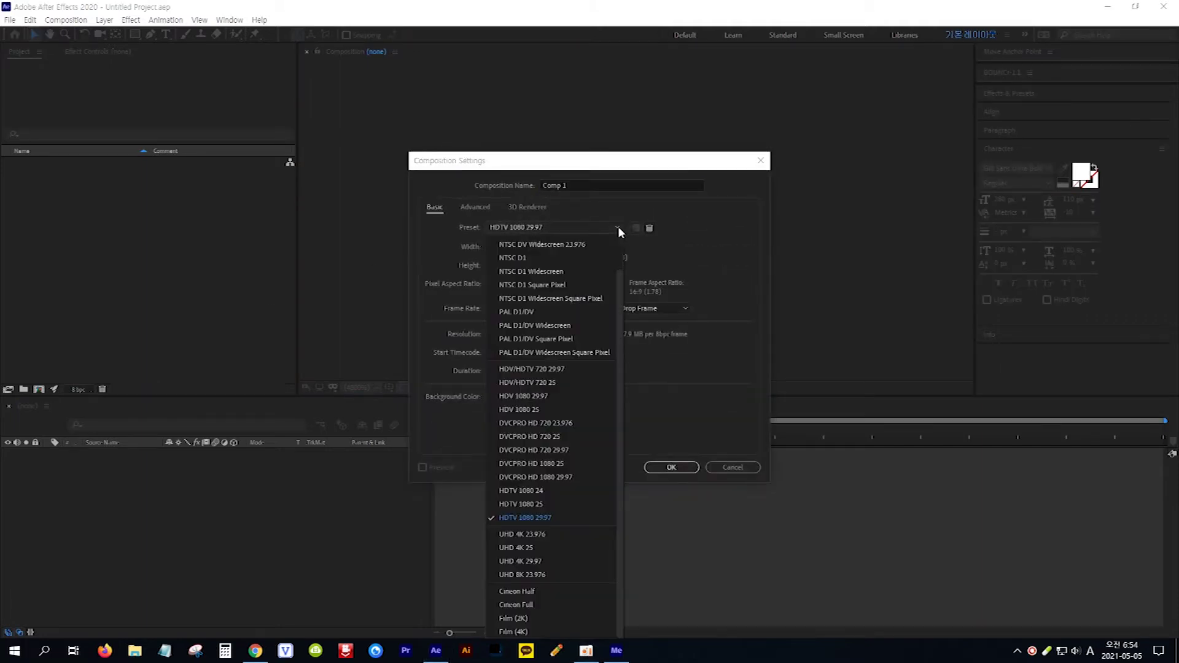
pyautogui.click(561, 515)
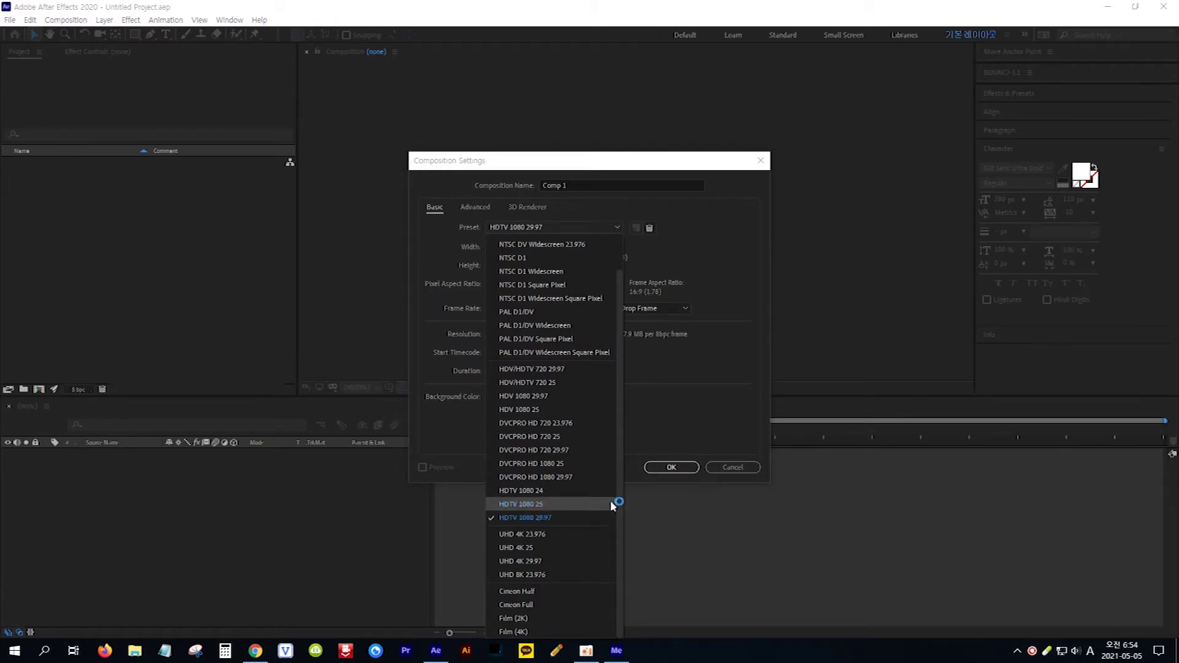
pyautogui.click(671, 468)
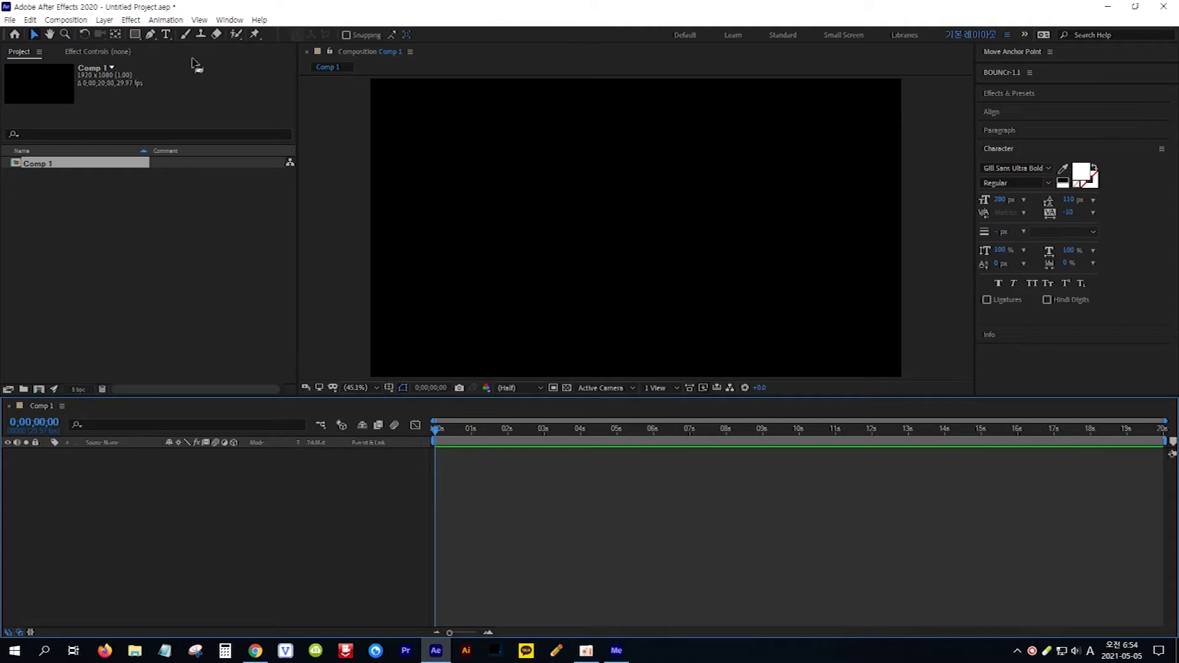
# Add a text layer reading SLICED in the middle of the composition
pyautogui.click(166, 35)
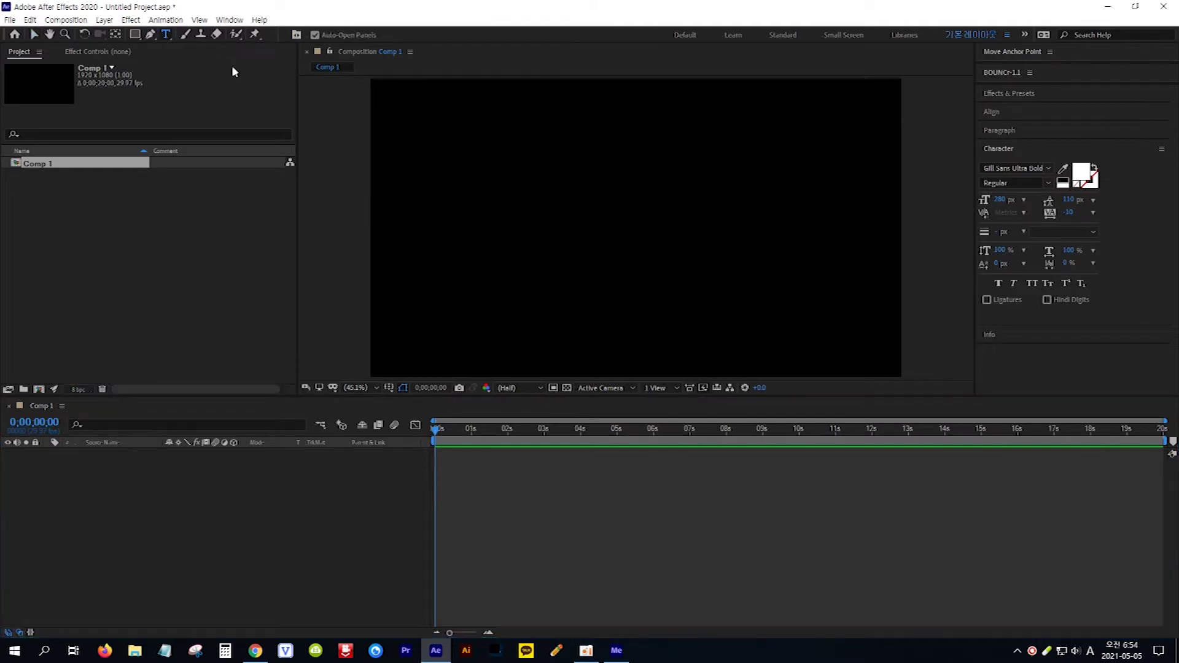
pyautogui.click(605, 246)
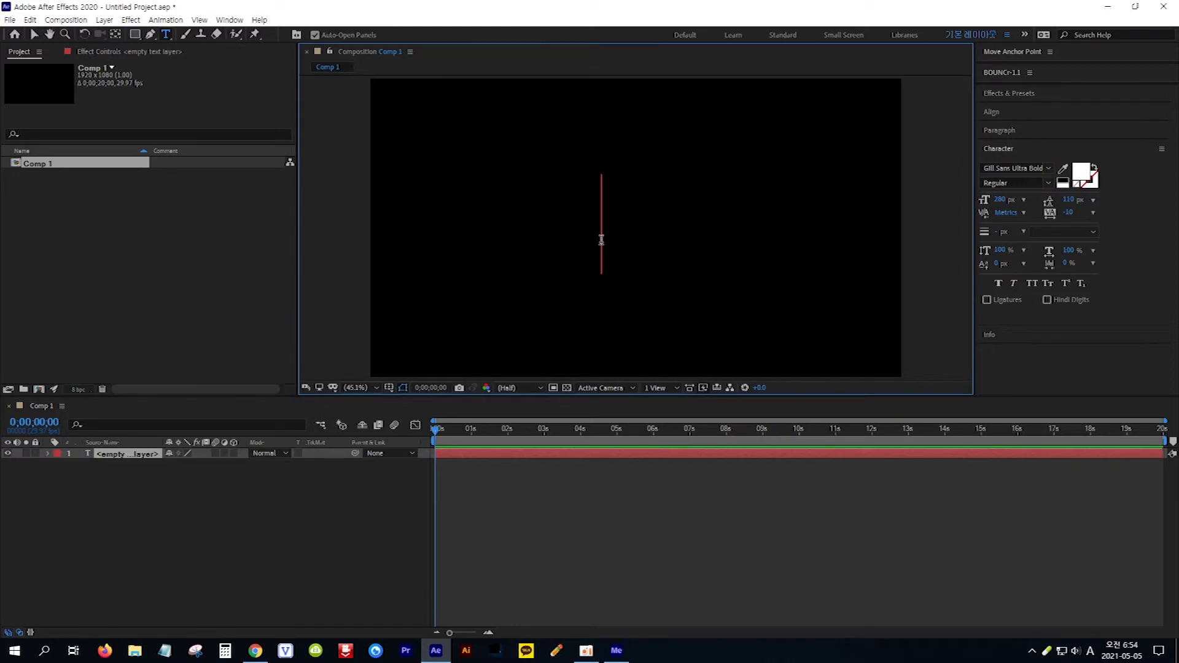
pyautogui.write('SL')
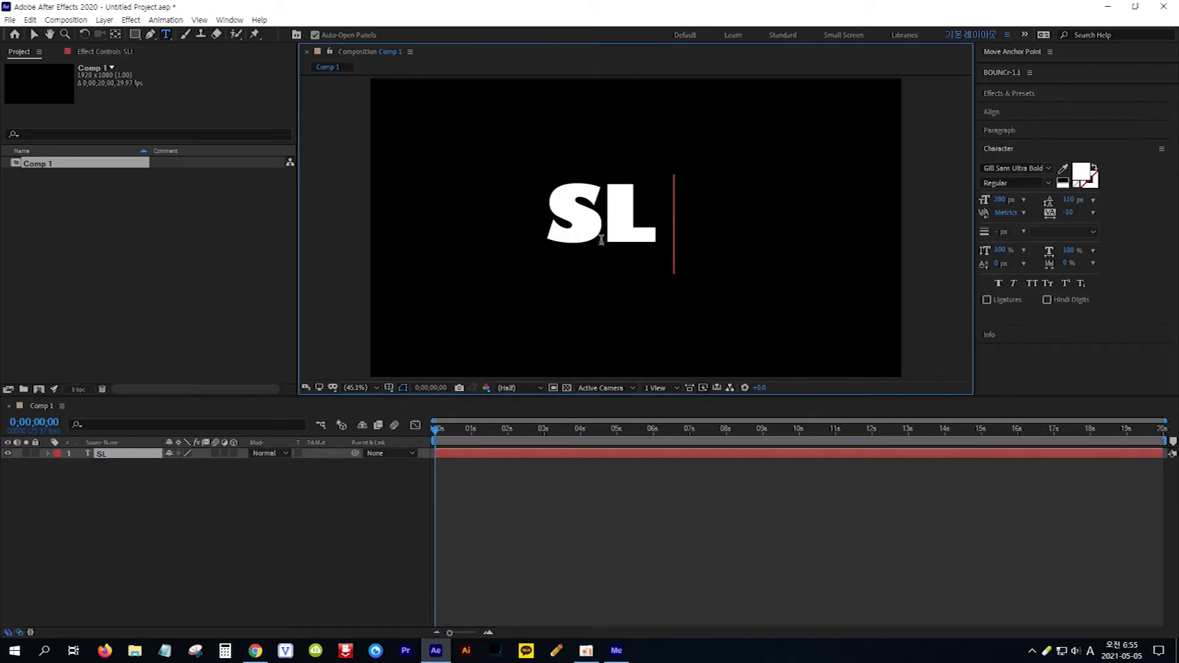
pyautogui.write('ICED')
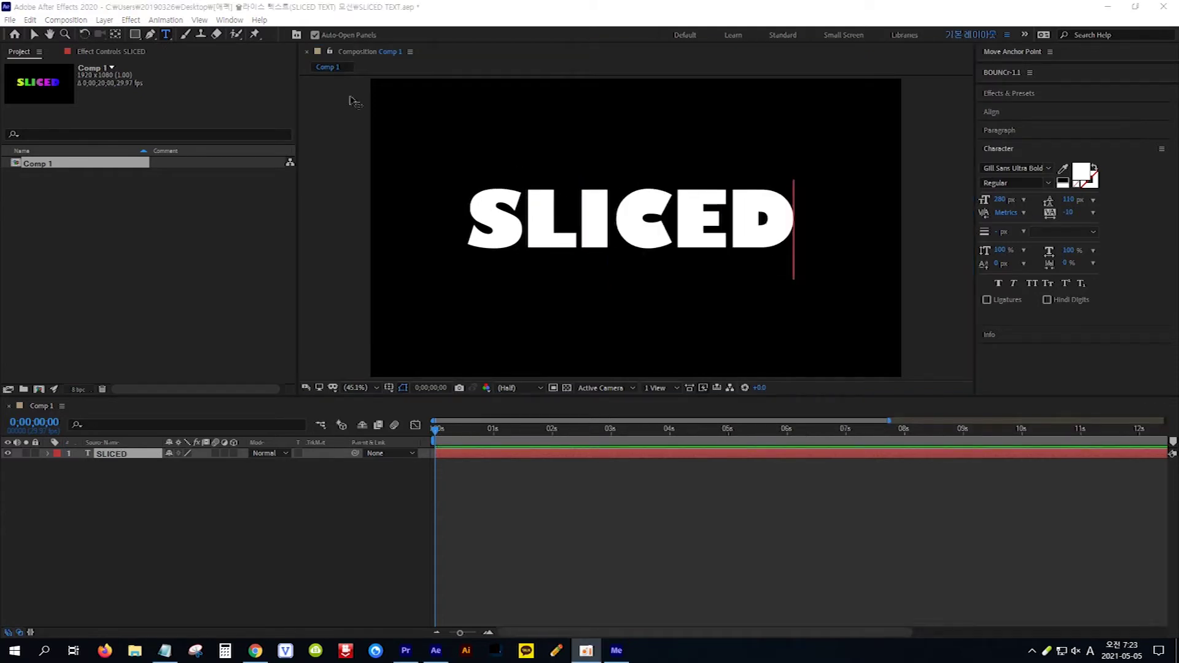
pyautogui.click(33, 35)
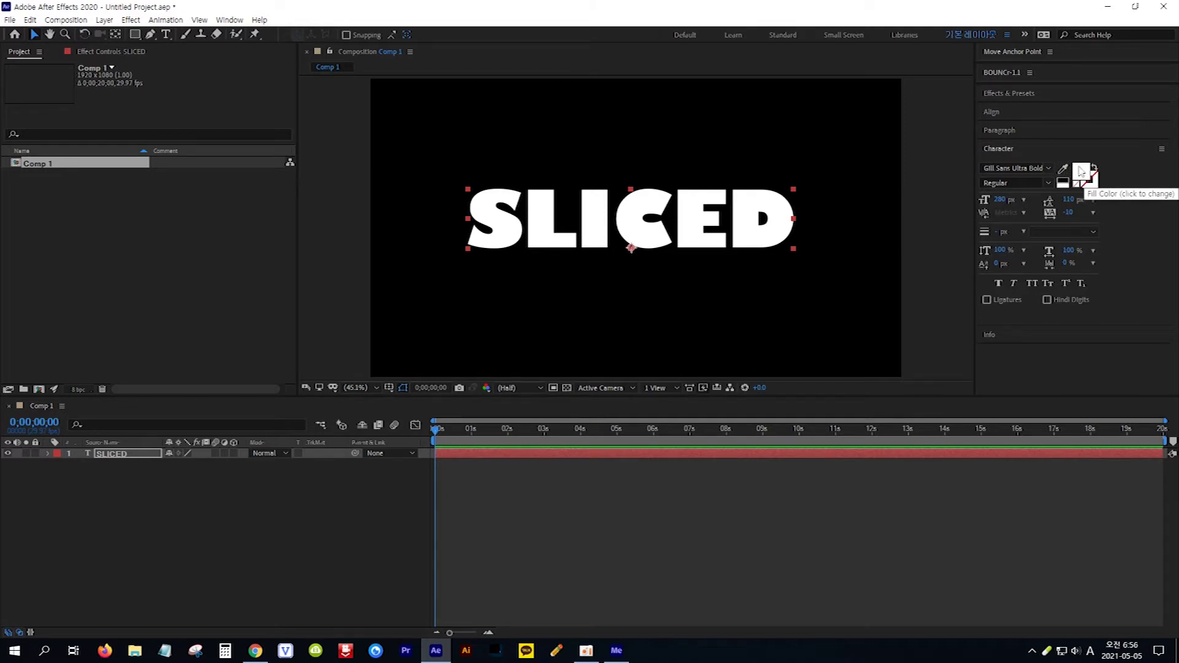
# Find the 4-Color Gradient effect by searching for "gra" and apply it to the SLICED text layer
pyautogui.hotkey('alt', 'Tab')
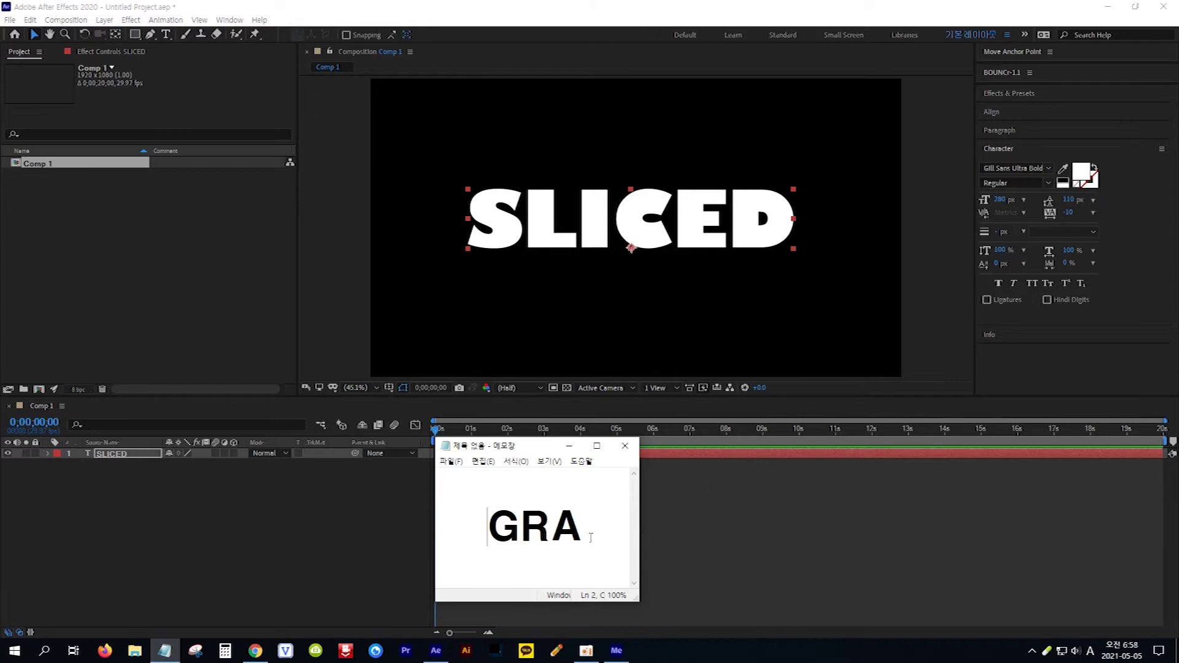
pyautogui.moveTo(583, 538); pyautogui.dragTo(491, 538)
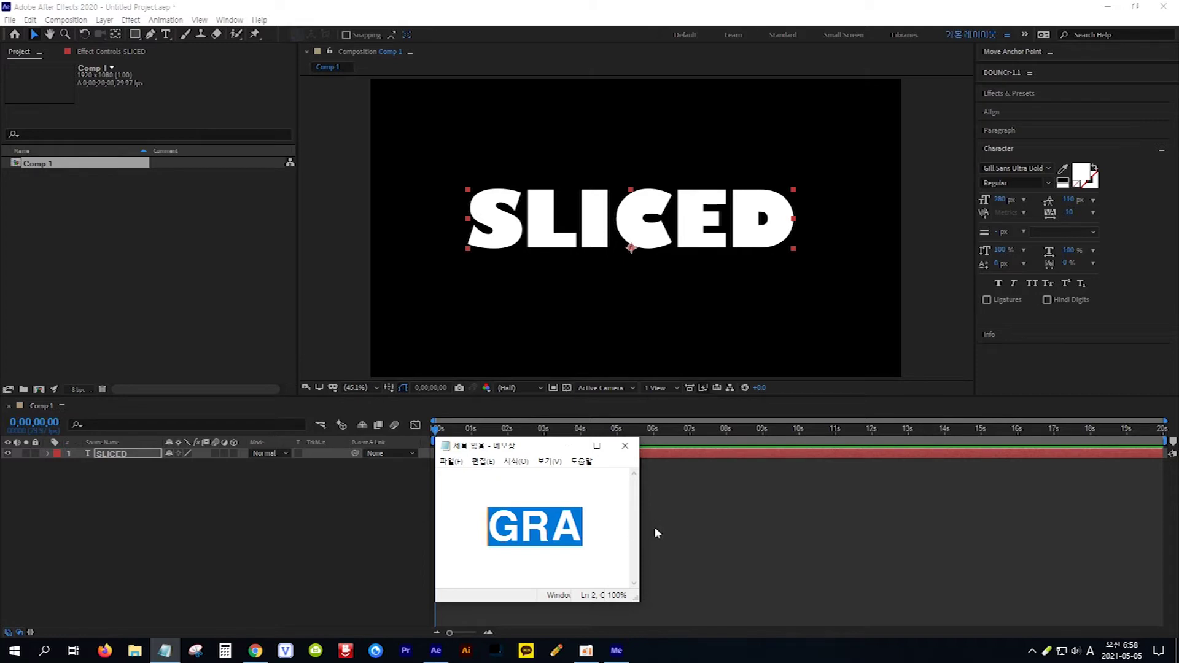
pyautogui.click(1048, 92)
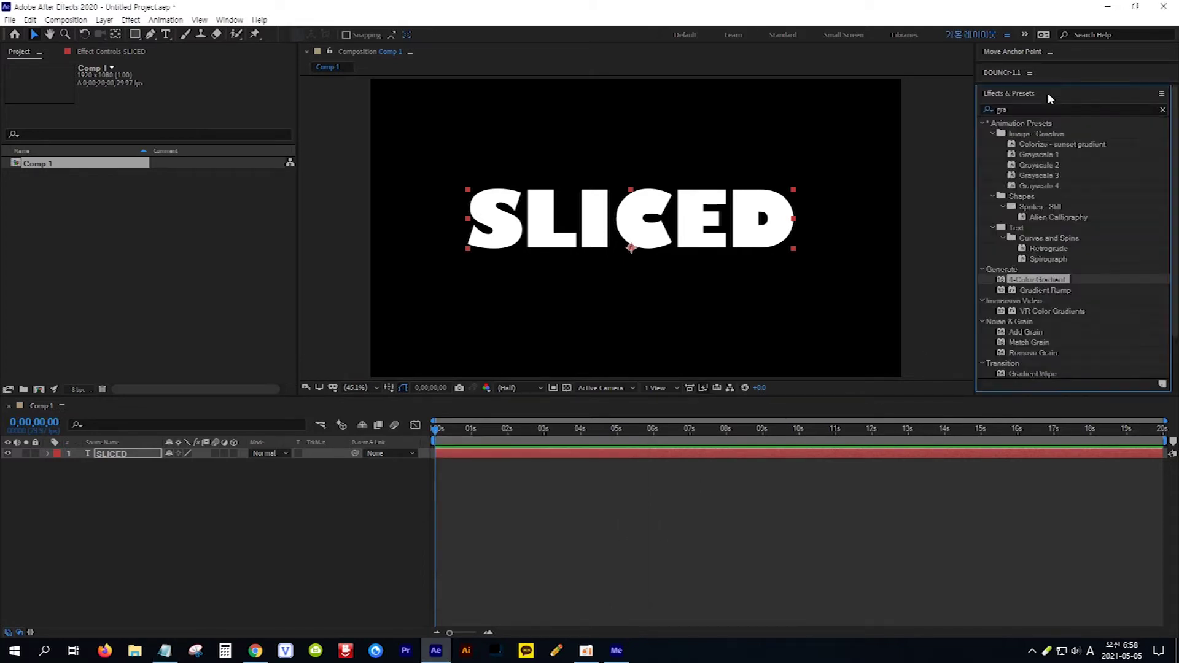
pyautogui.click(1040, 109)
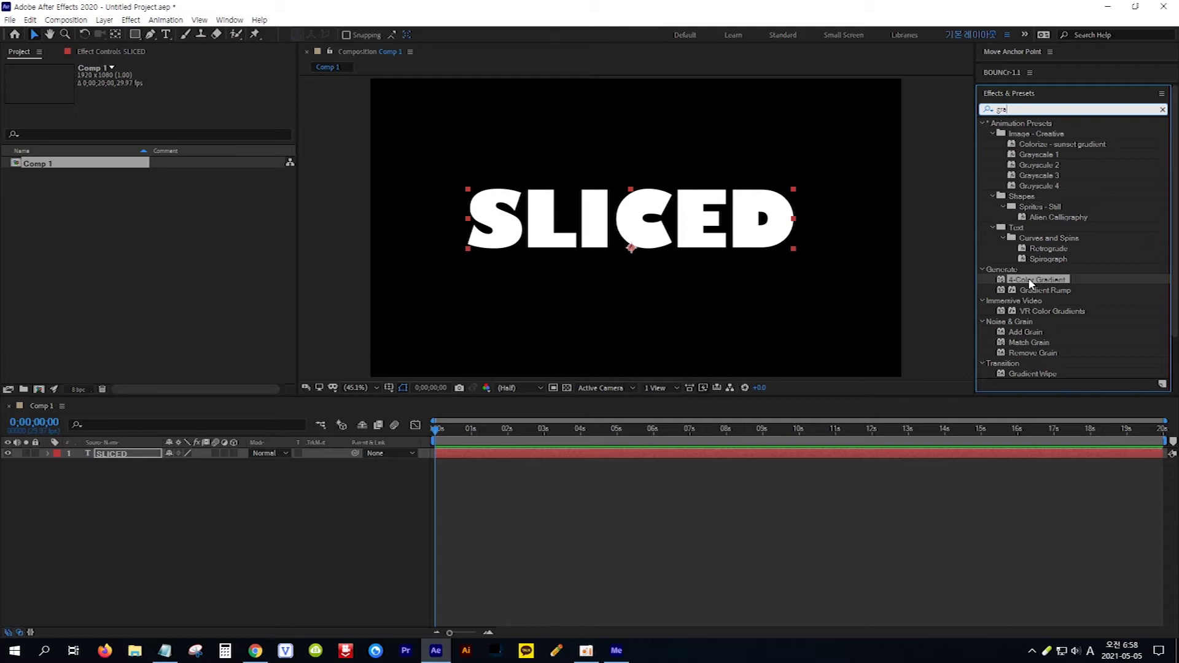
pyautogui.moveTo(1032, 281); pyautogui.dragTo(130, 457)
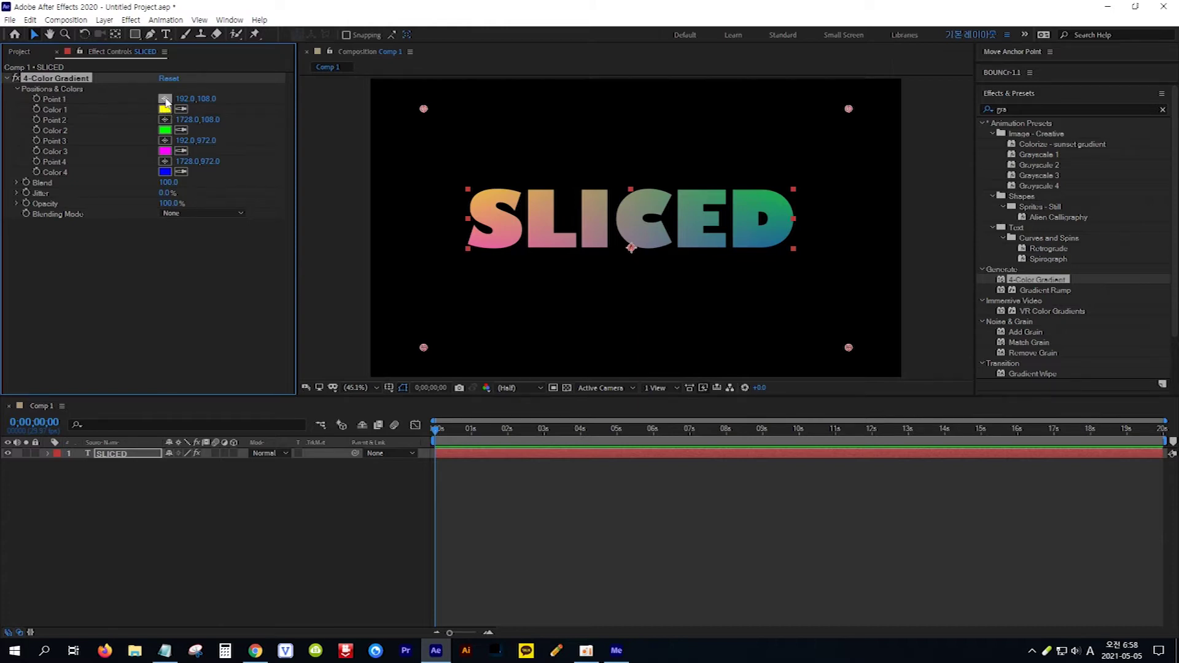
# Spread the four gradient points across the text at about 357,503, 672,503, 1082,503 and 1524,510
pyautogui.click(166, 101)
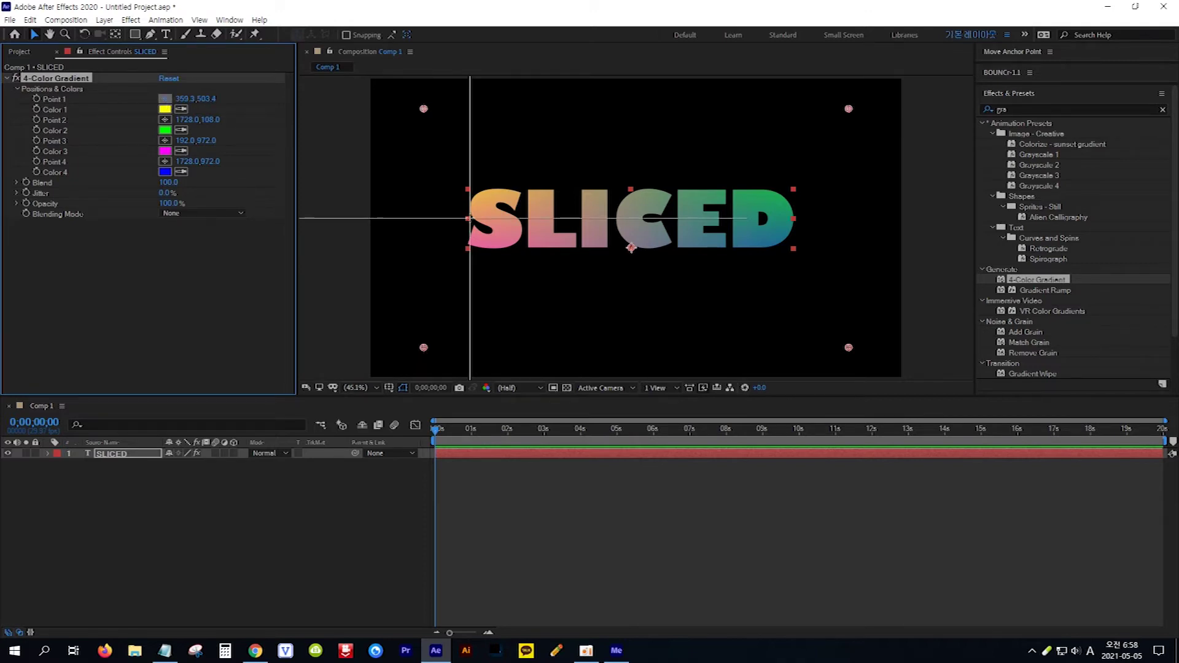
pyautogui.click(469, 218)
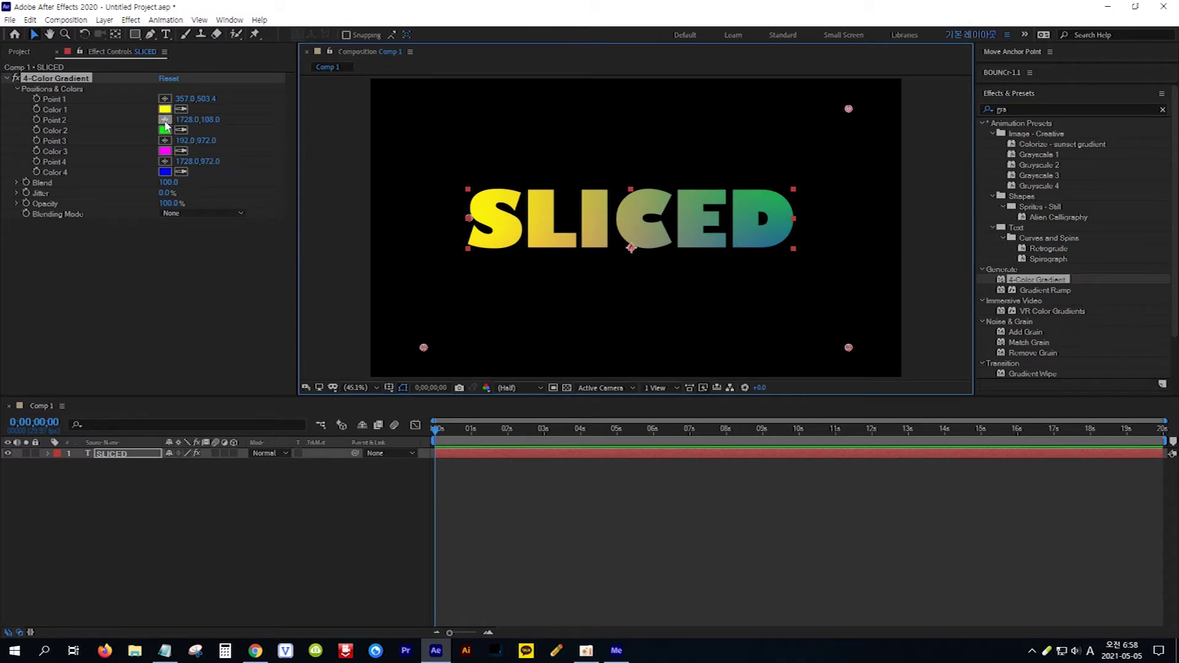
pyautogui.click(165, 120)
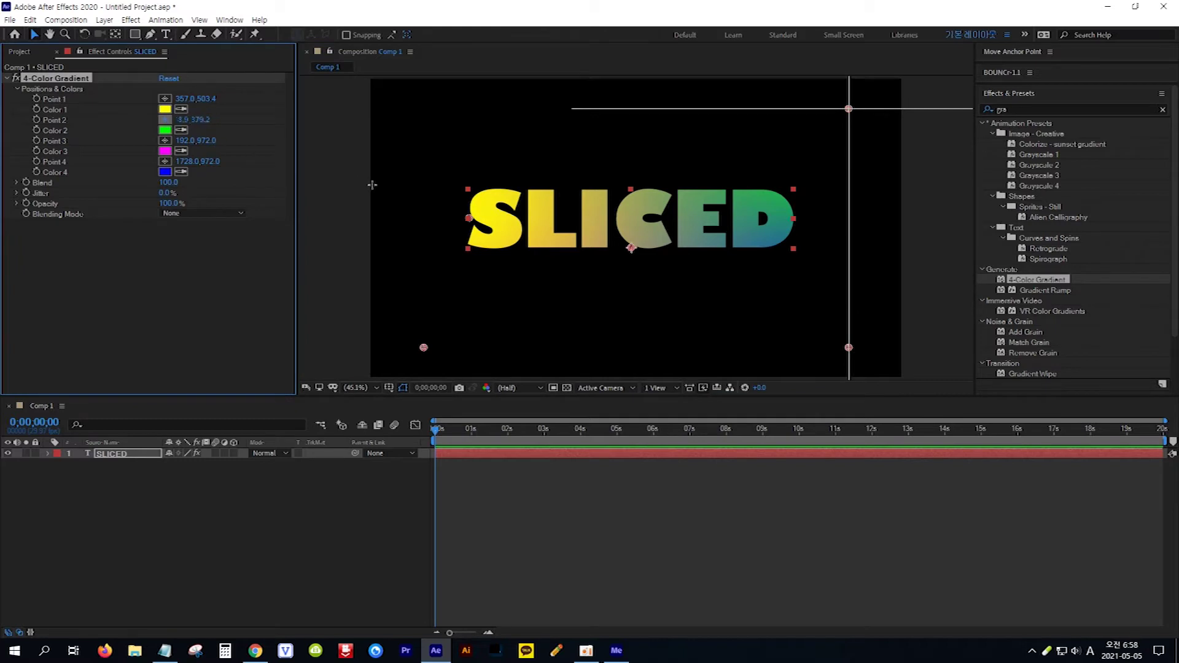
pyautogui.click(556, 217)
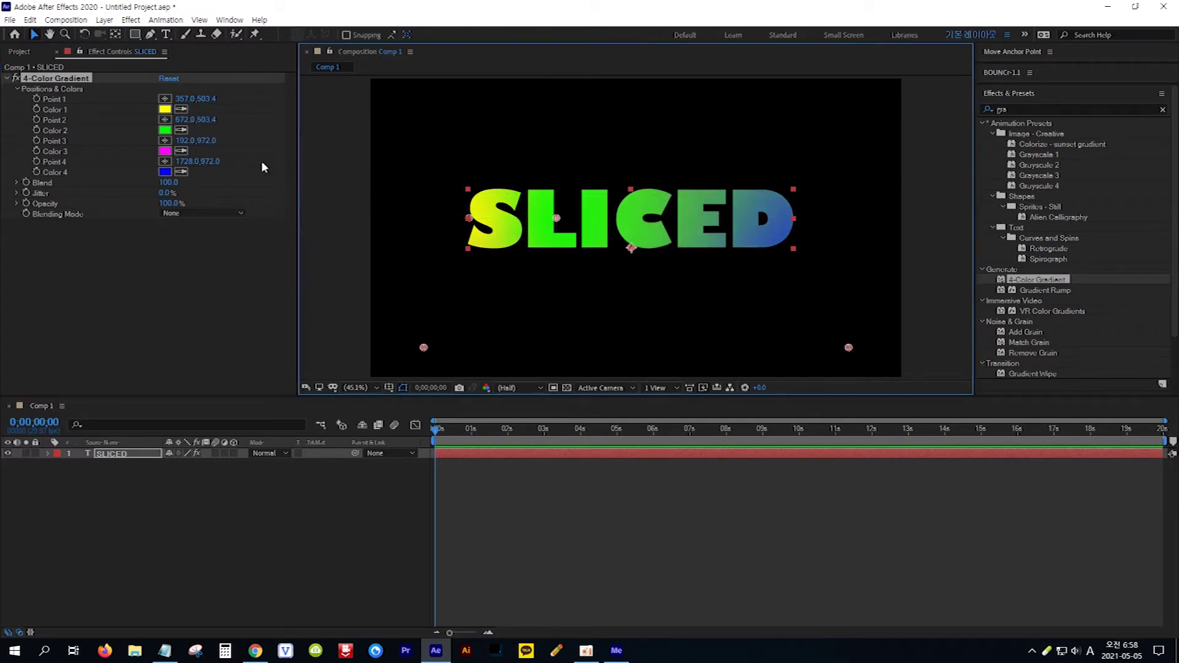
pyautogui.click(165, 140)
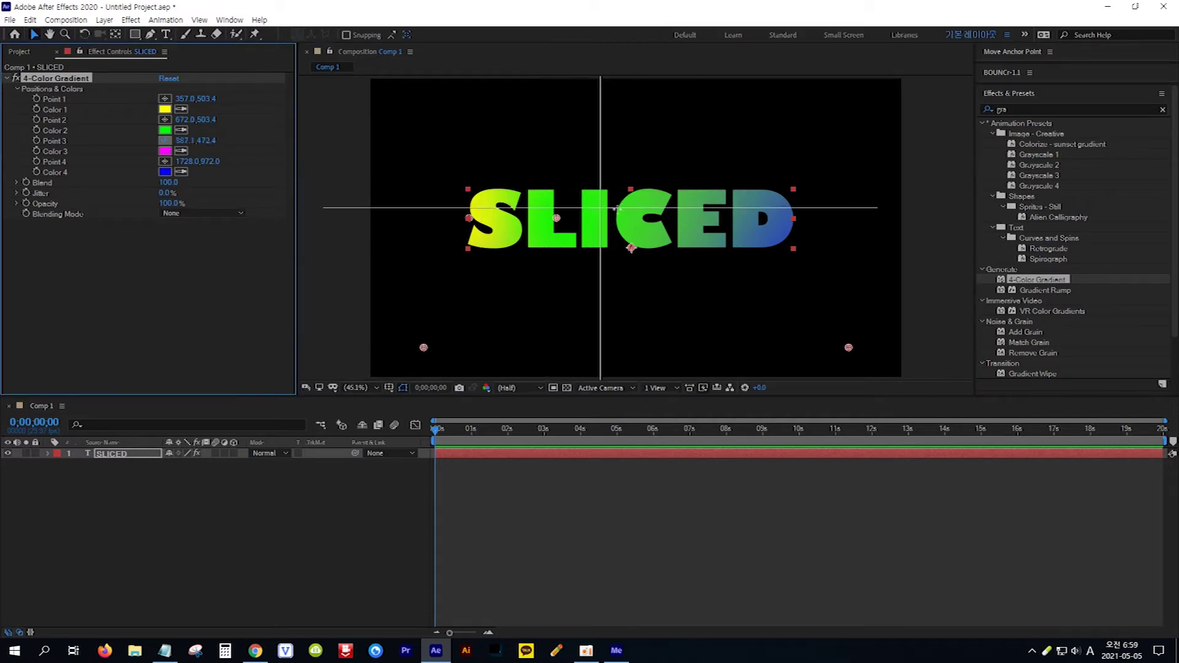
pyautogui.click(670, 218)
pyautogui.click(164, 162)
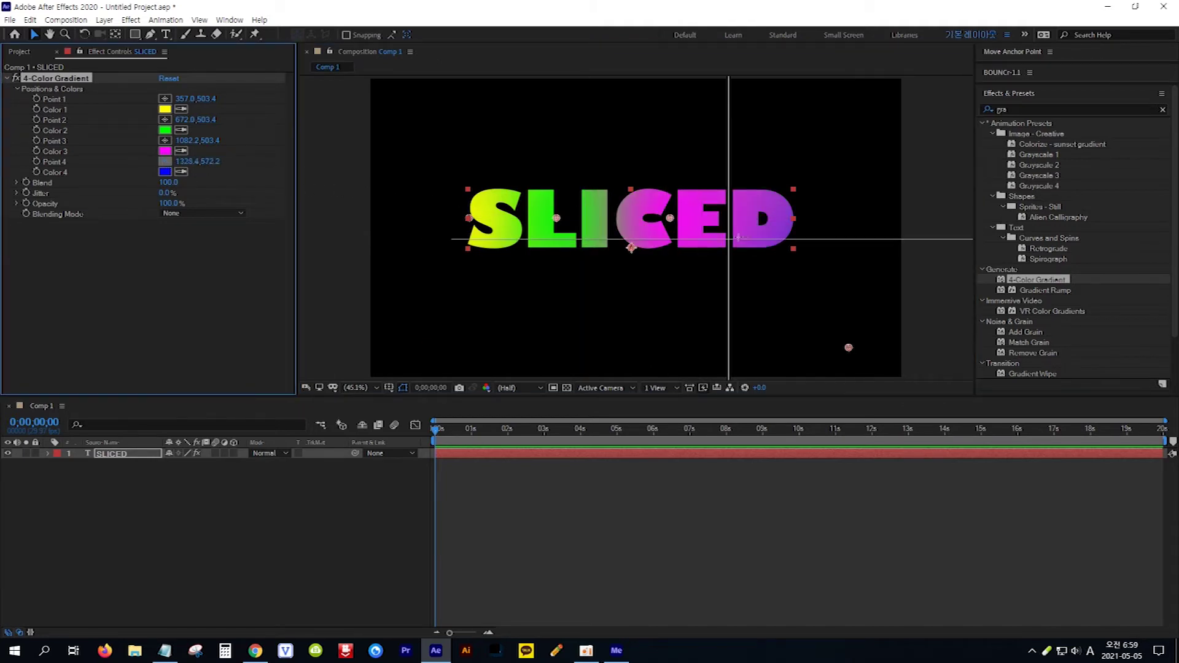
pyautogui.click(793, 220)
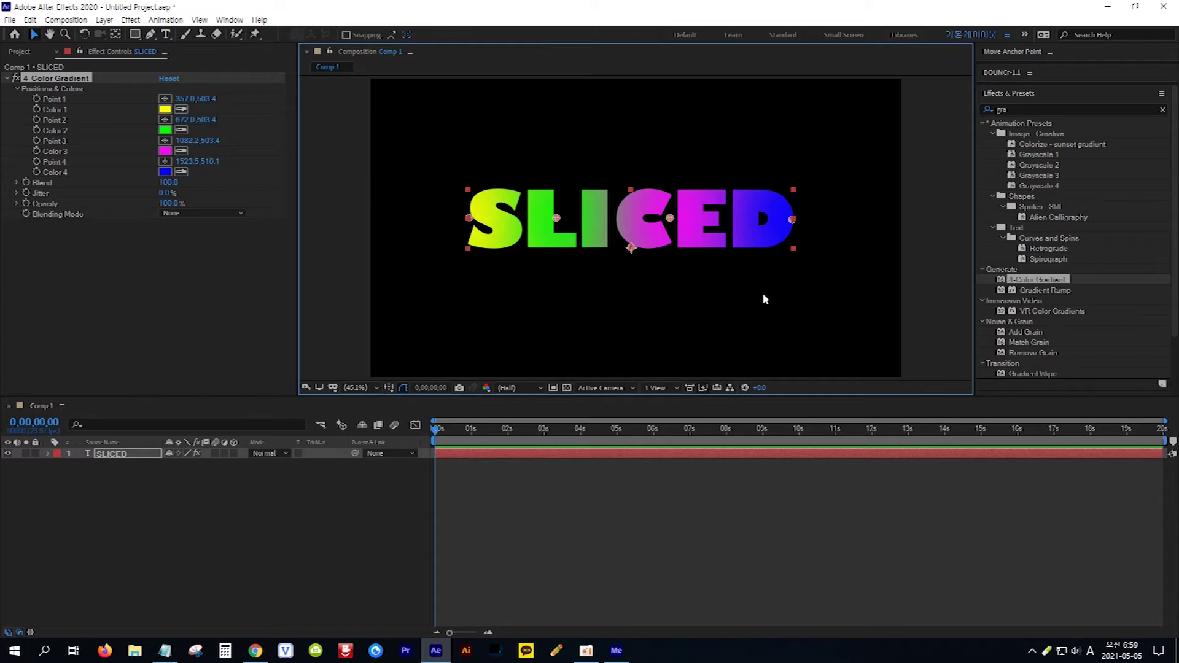
# Draw a closed four-point mask around the first letters of the SLICED layer, with a slanted edge cutting through the C
pyautogui.click(137, 453)
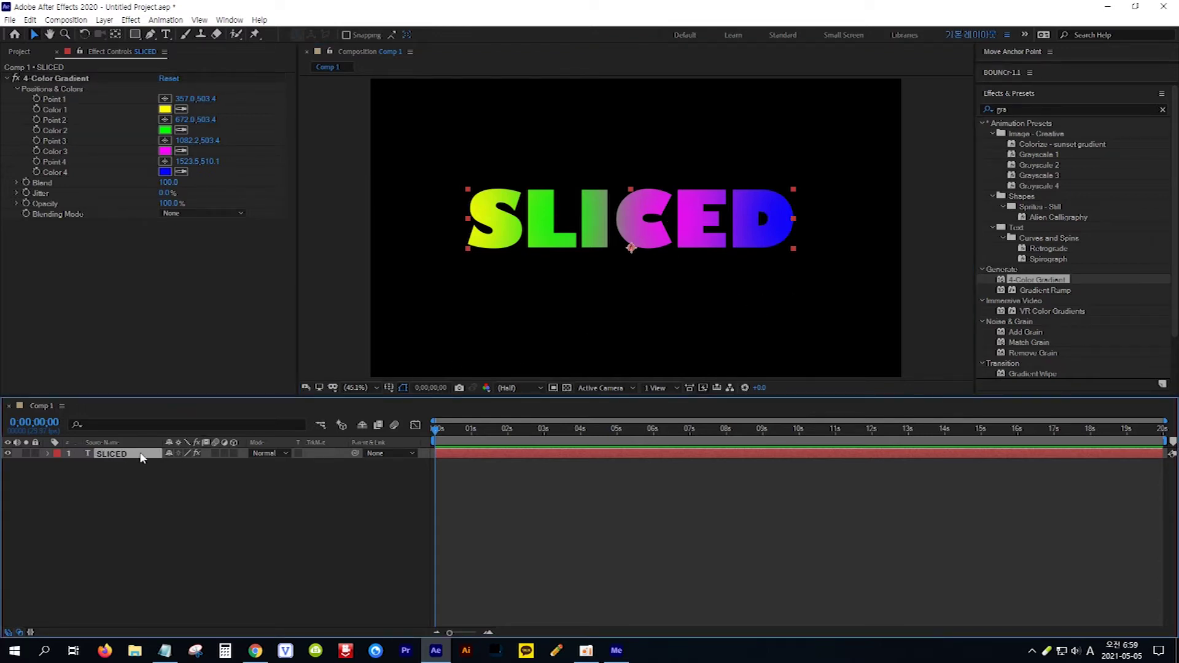
pyautogui.click(150, 34)
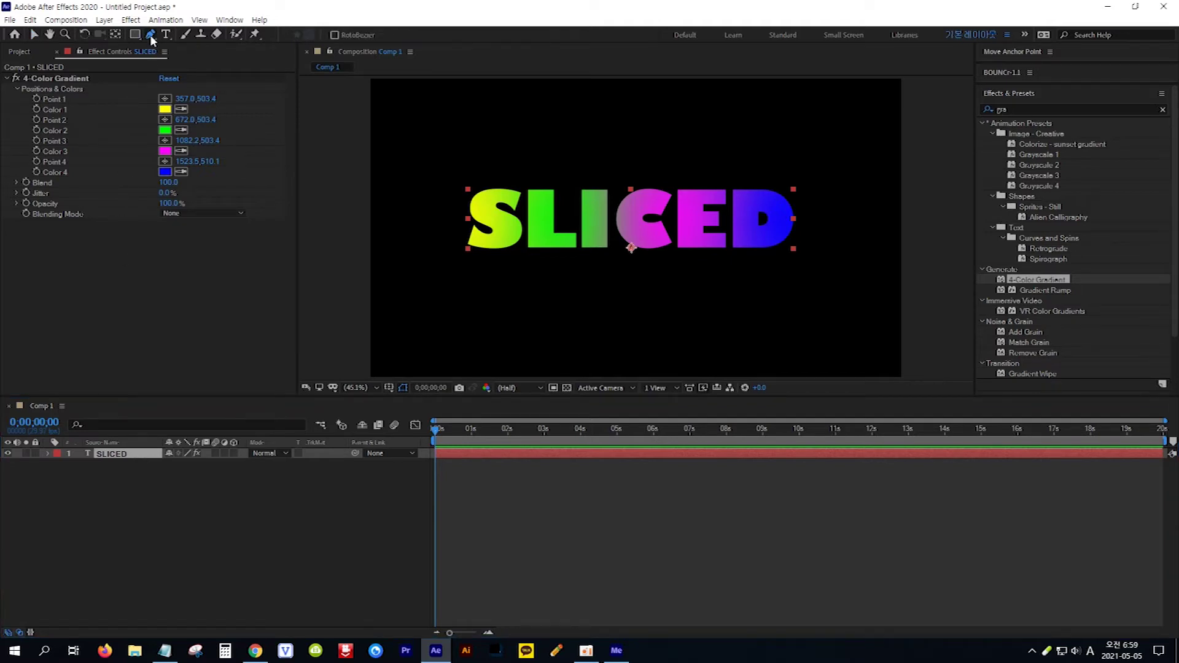
pyautogui.click(678, 171)
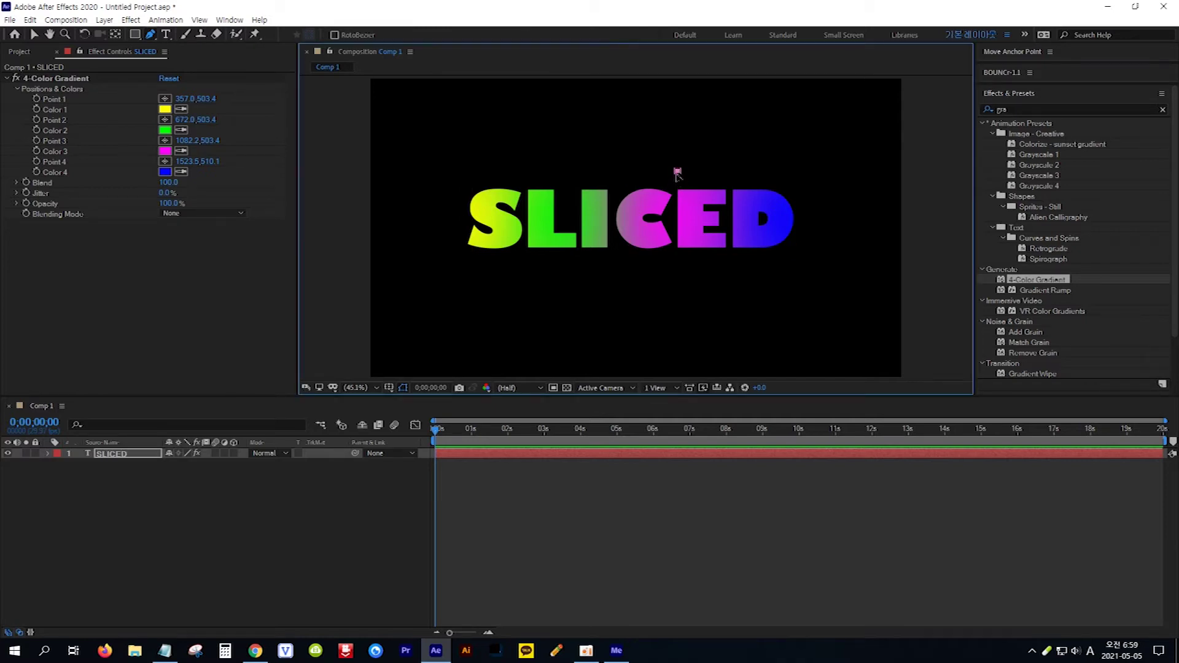
pyautogui.click(612, 269)
pyautogui.click(452, 277)
pyautogui.click(446, 170)
pyautogui.click(678, 171)
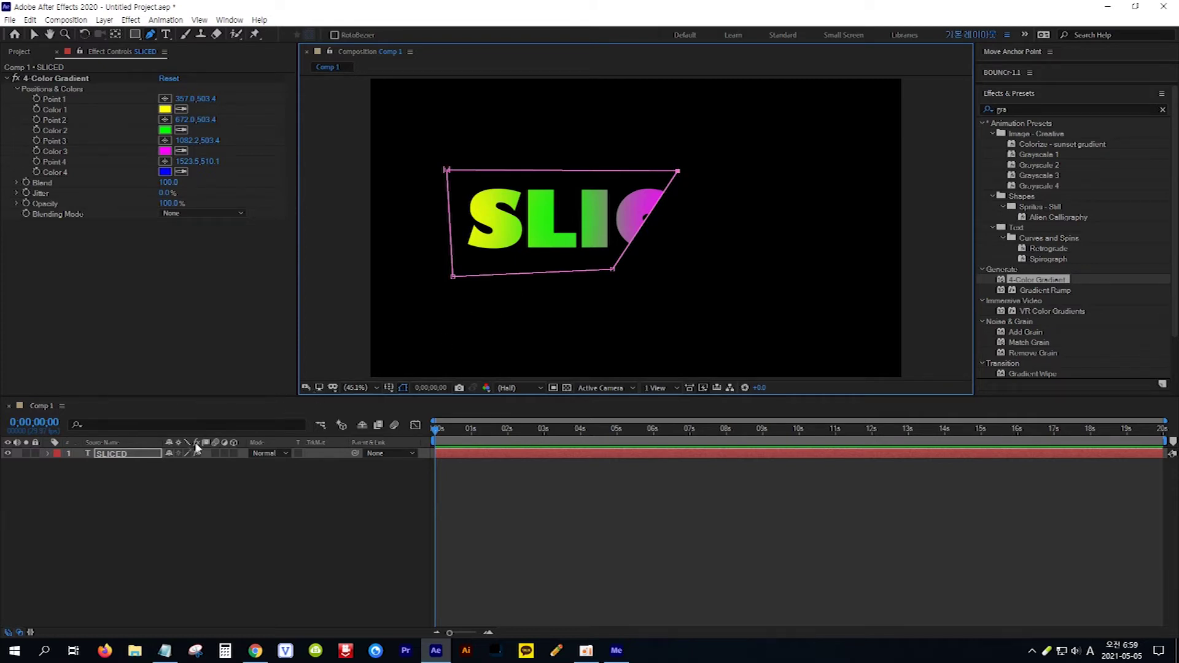
# Duplicate the masked SLICED layer and invert the mask on the duplicate
pyautogui.click(139, 455)
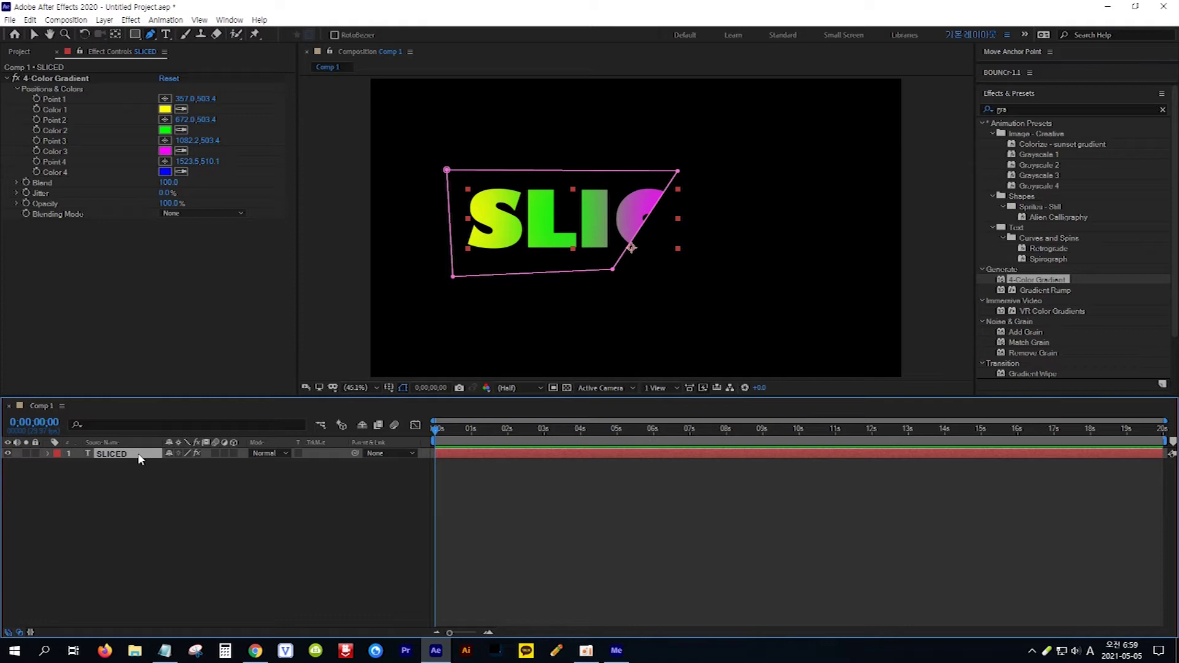
pyautogui.hotkey('ctrl', 'd')
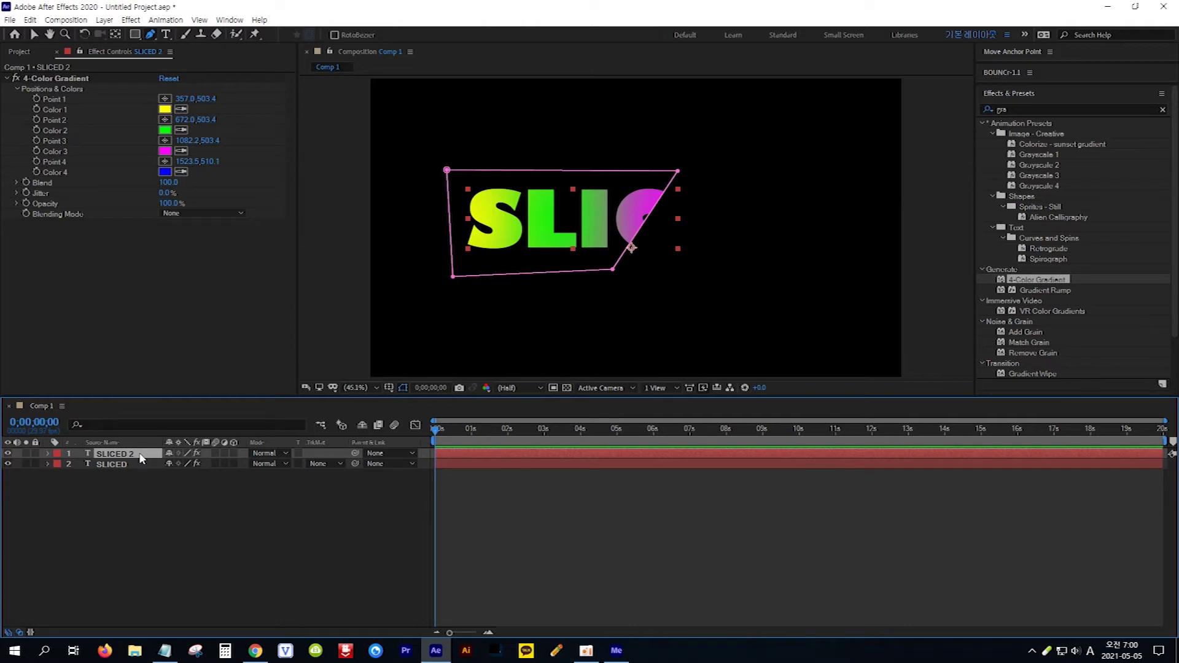
pyautogui.press('m')
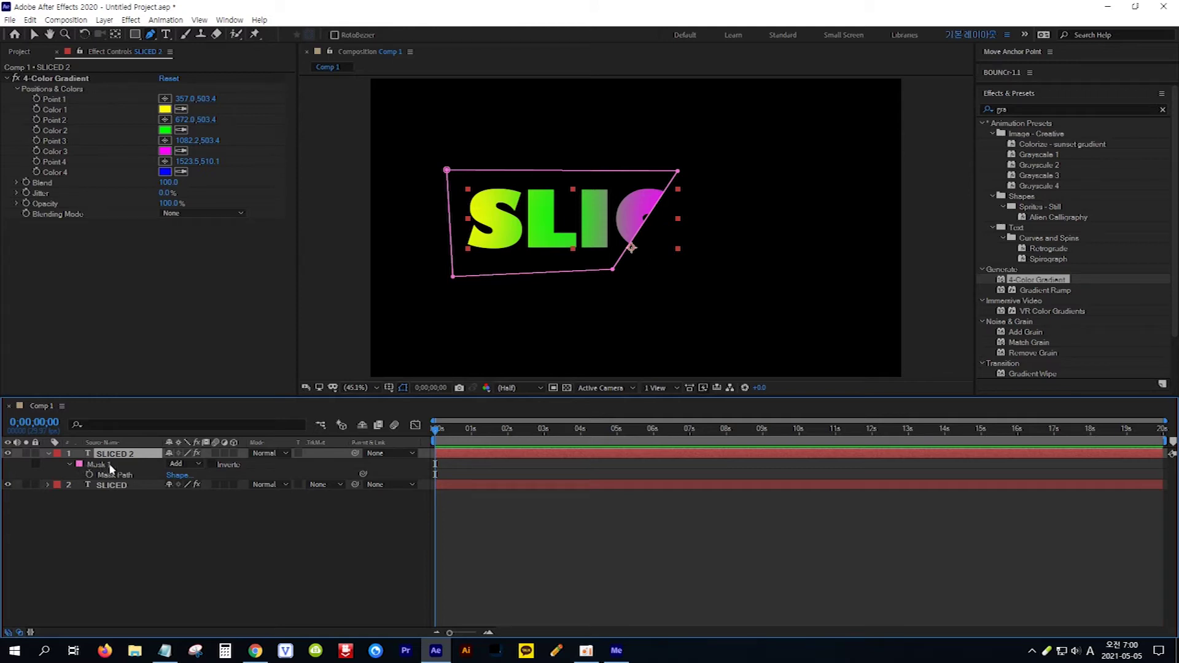
pyautogui.click(212, 466)
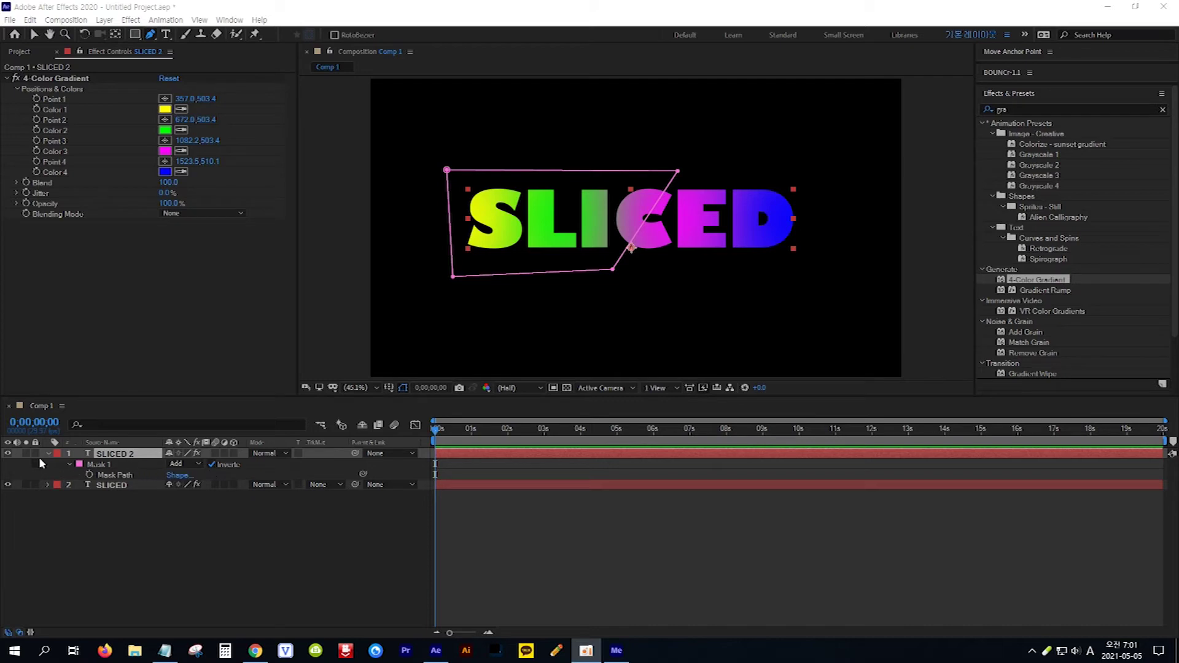
# Hide the SLICED 2 layer and draw a diagonal line on a new shape layer along the slanted cut through the C
pyautogui.click(7, 454)
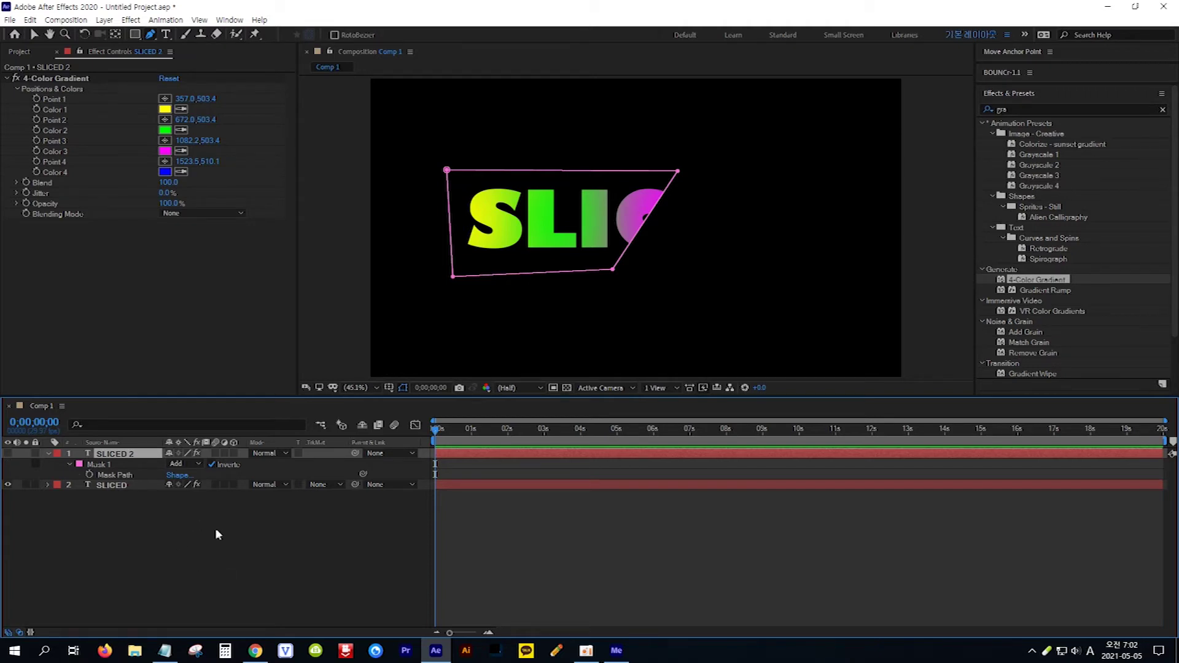
pyautogui.click(215, 551)
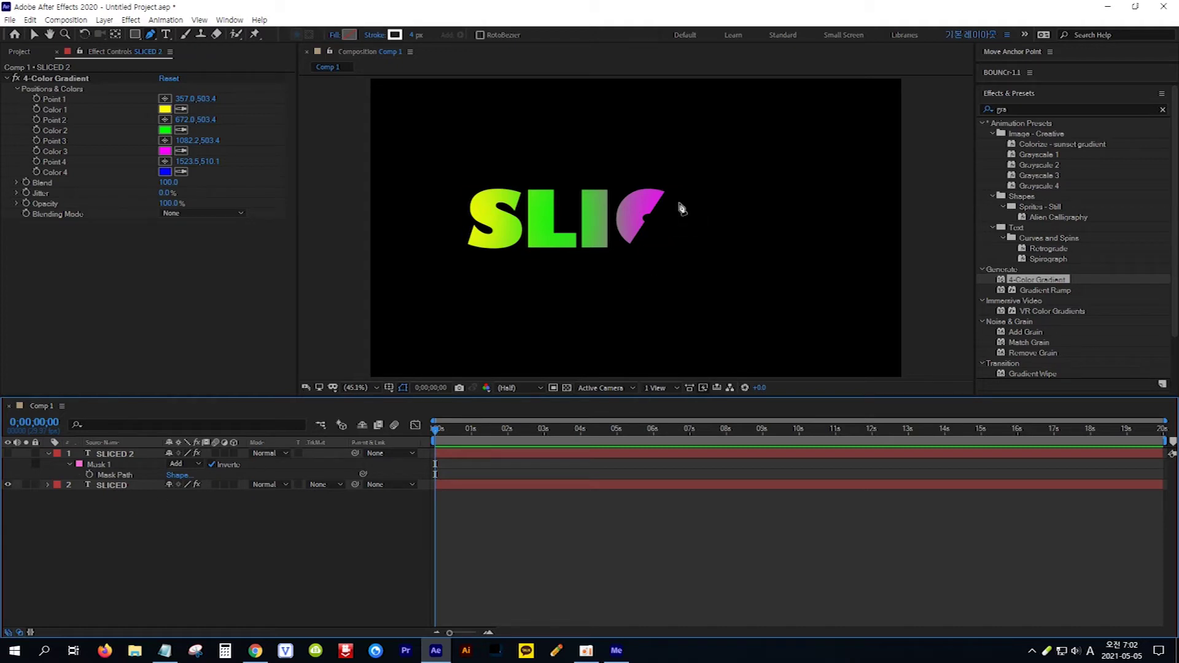
pyautogui.click(692, 158)
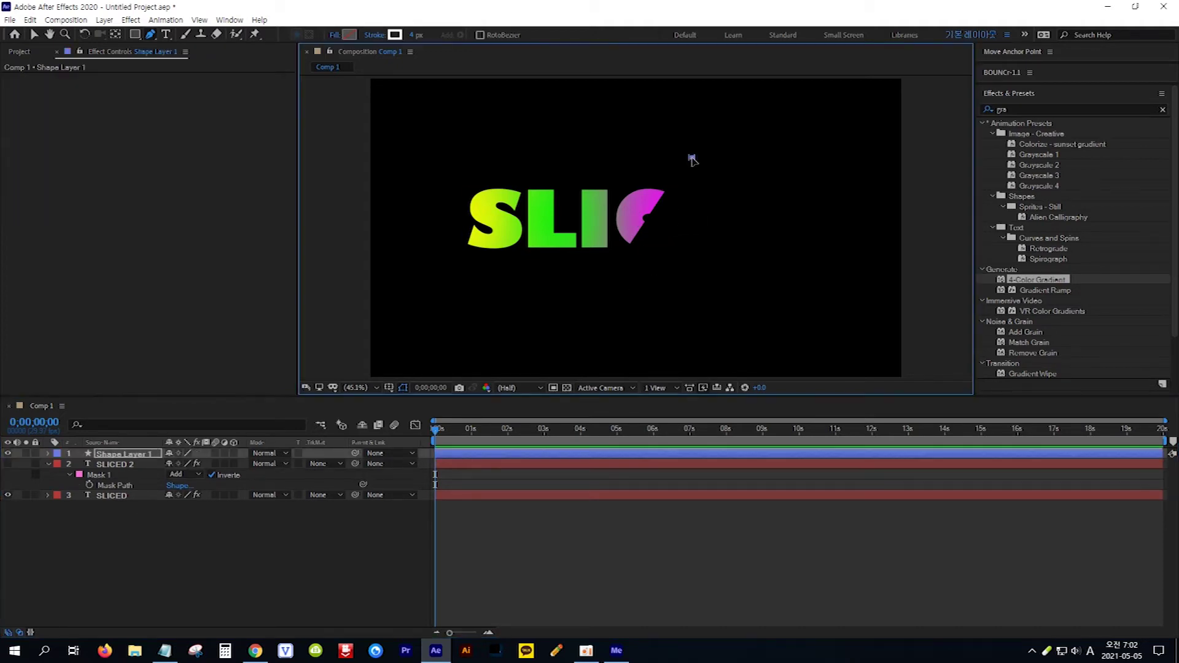
pyautogui.click(607, 275)
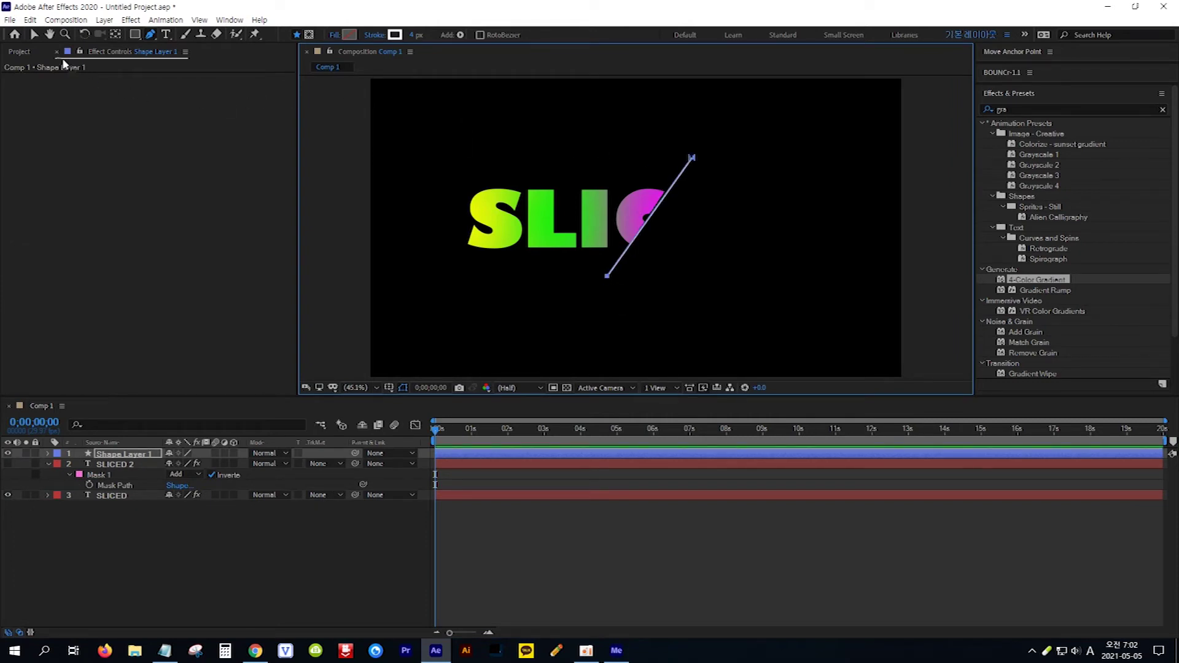
# Reposition the diagonal line's upper endpoint so it follows the slanted cut through the C, and show the SLICED 2 layer again
pyautogui.click(34, 35)
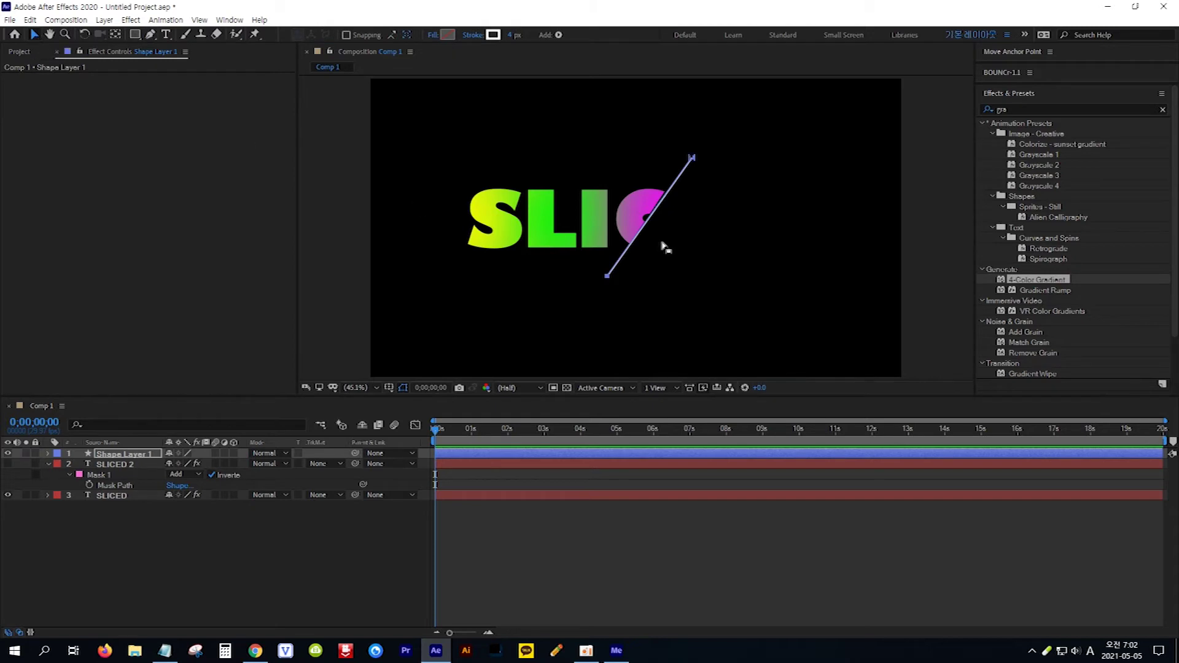
pyautogui.moveTo(692, 159); pyautogui.dragTo(725, 192)
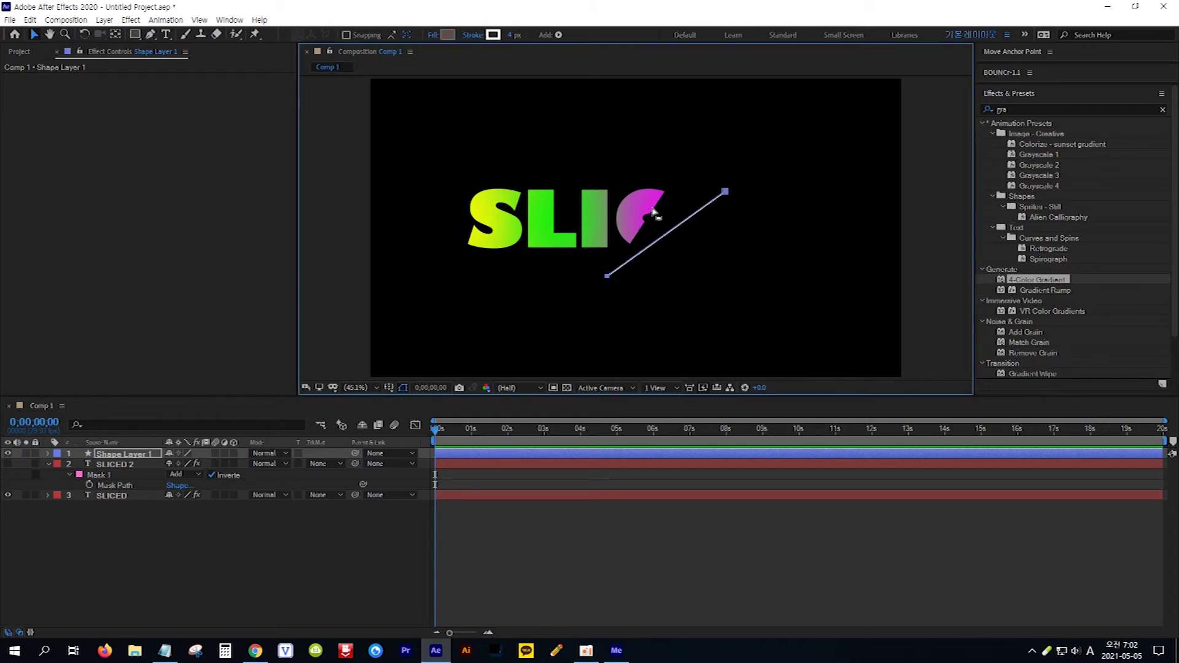
pyautogui.moveTo(727, 194); pyautogui.dragTo(682, 168)
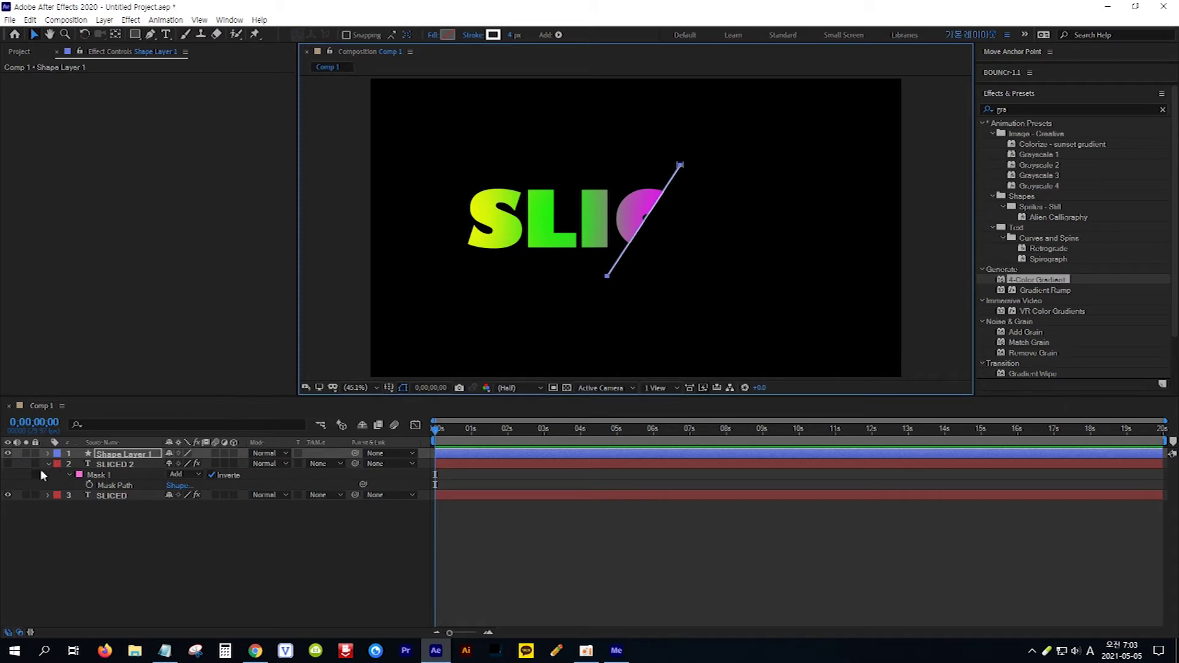
pyautogui.click(9, 465)
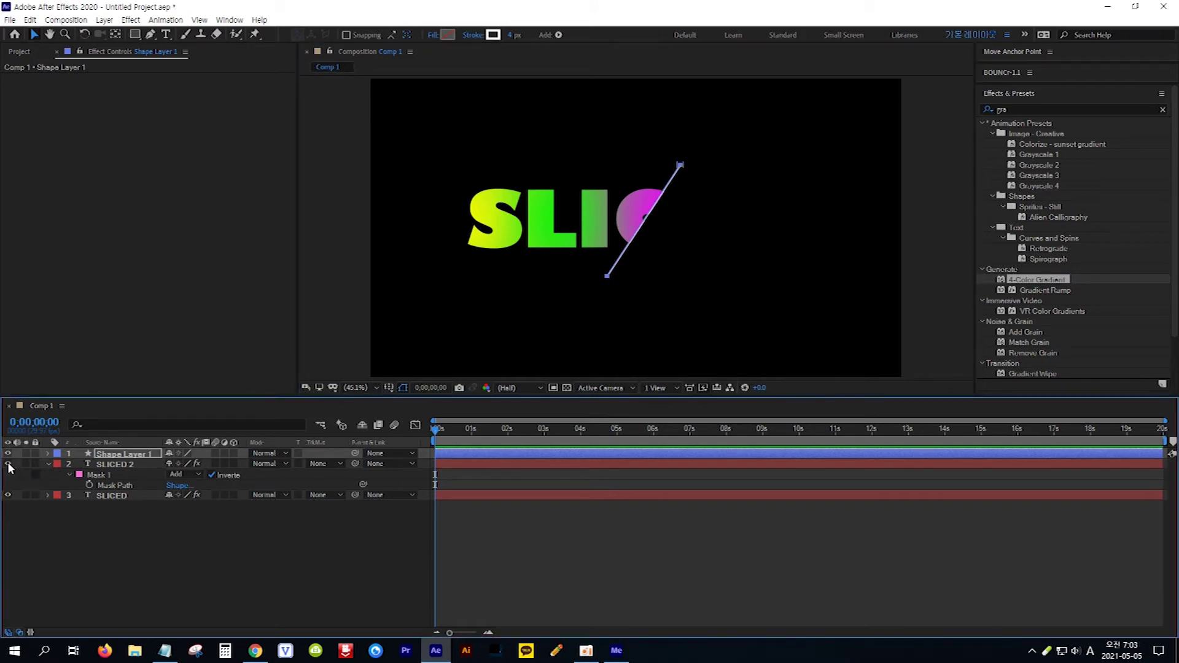
pyautogui.click(9, 466)
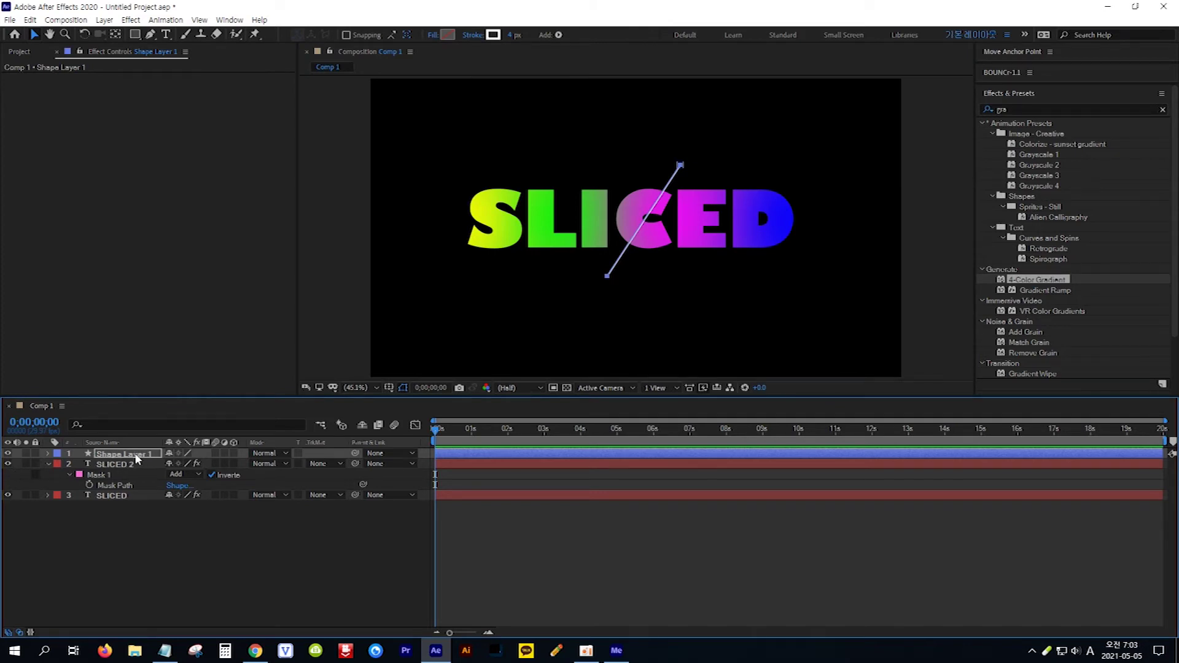
# Add Trim Paths to the diagonal line on Shape Layer 1 and expand its properties
pyautogui.click(48, 454)
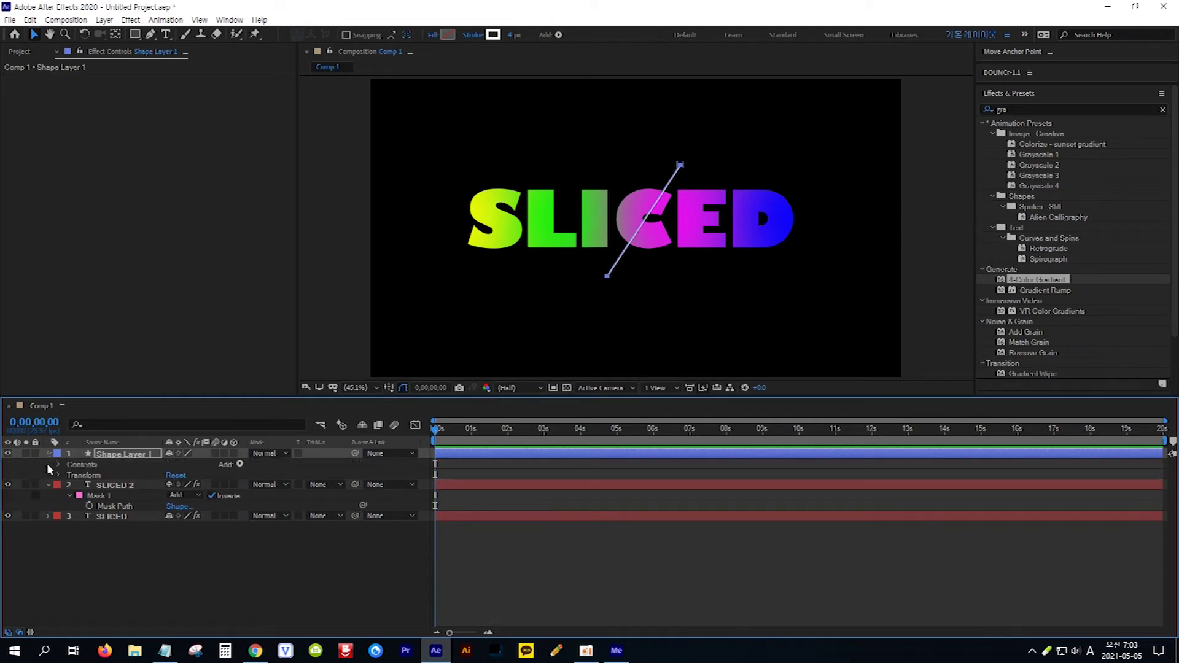
pyautogui.click(241, 465)
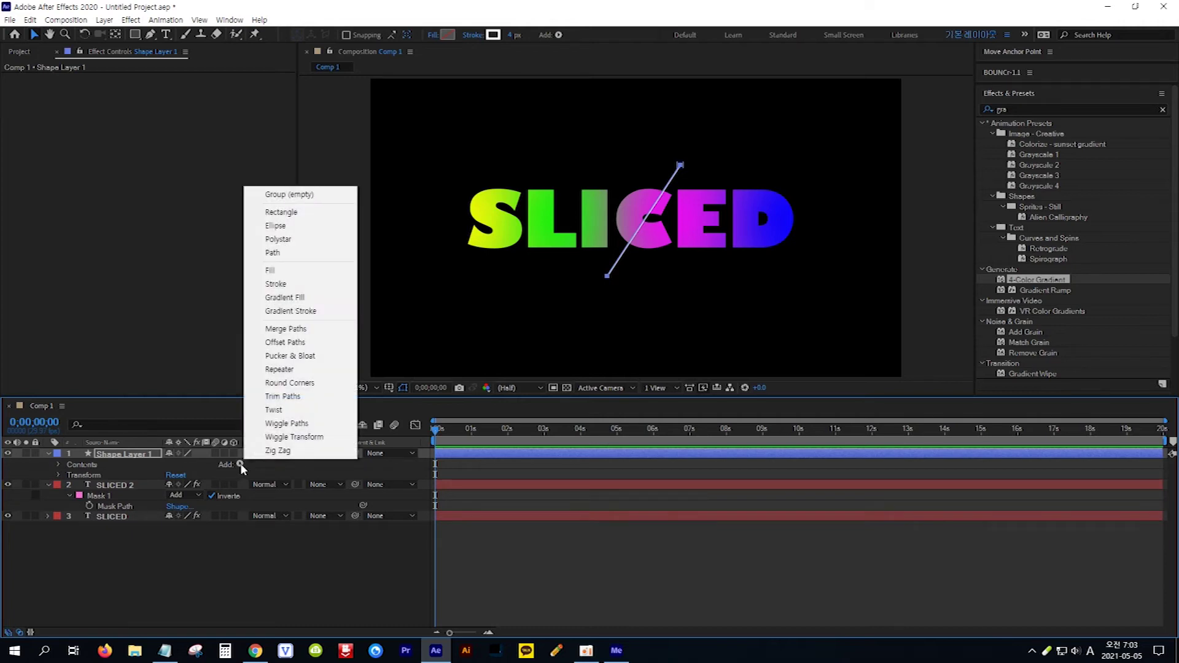
pyautogui.click(309, 398)
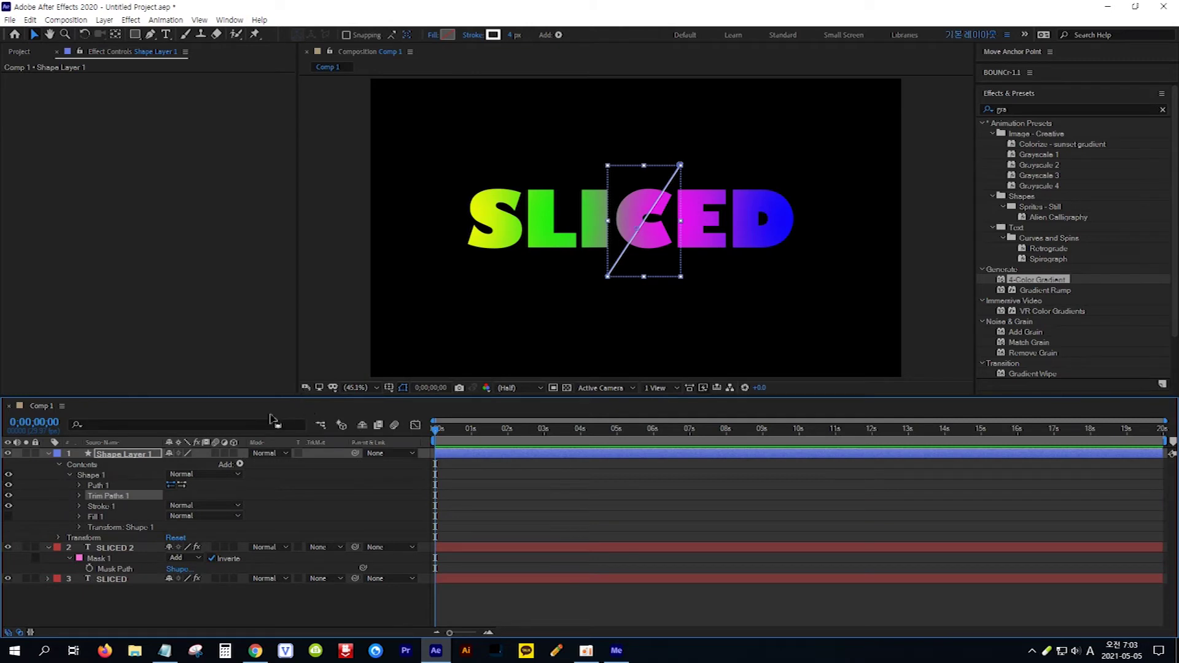
pyautogui.click(79, 496)
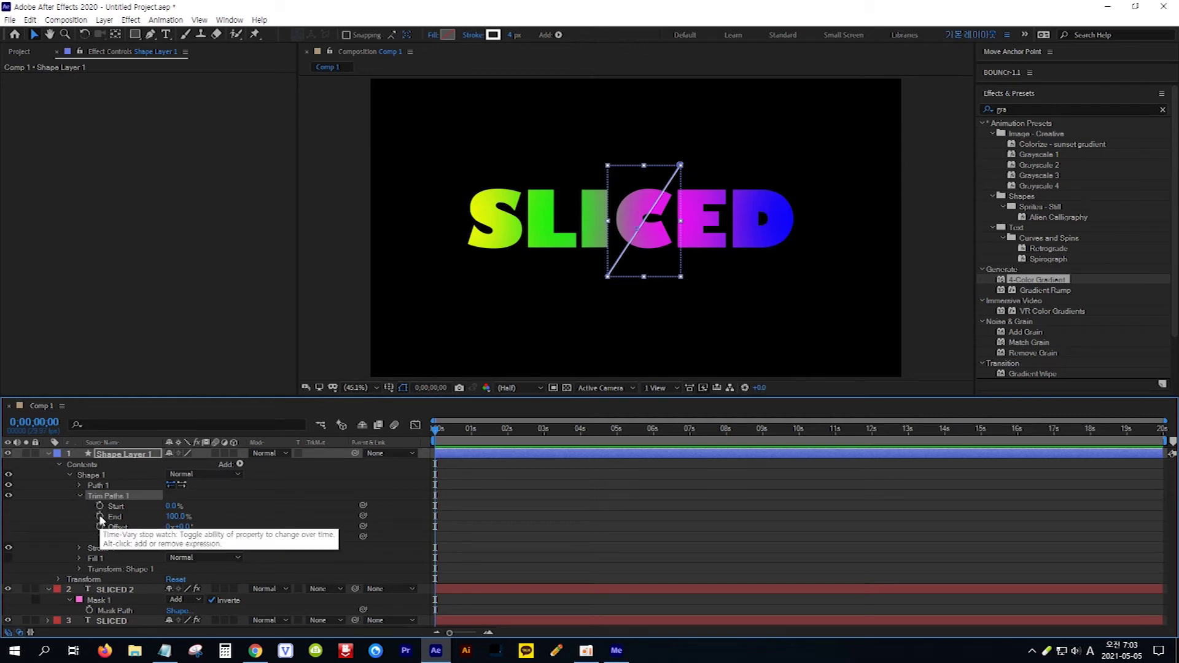
# Keyframe the trim's Start at 0% on frame 0, and animate its End from 0% on frame 0 to 100% on frame 3
pyautogui.click(100, 506)
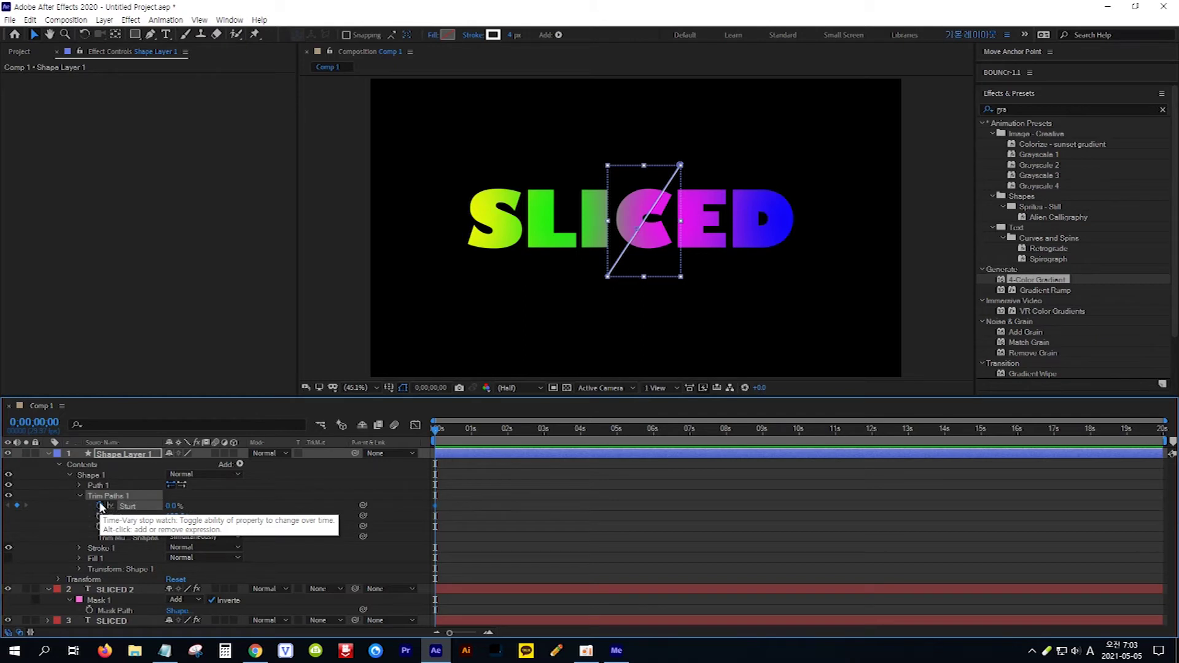
pyautogui.click(100, 517)
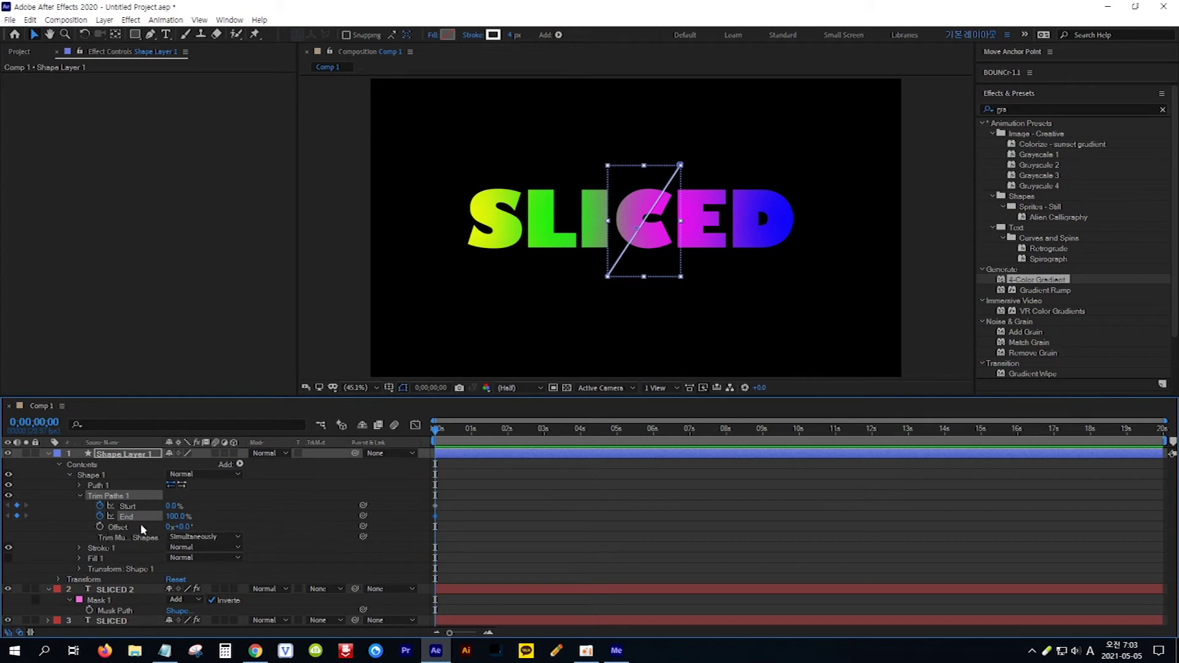
pyautogui.moveTo(178, 517); pyautogui.dragTo(82, 514)
pyautogui.press('pagedown')
pyautogui.press('pagedown')
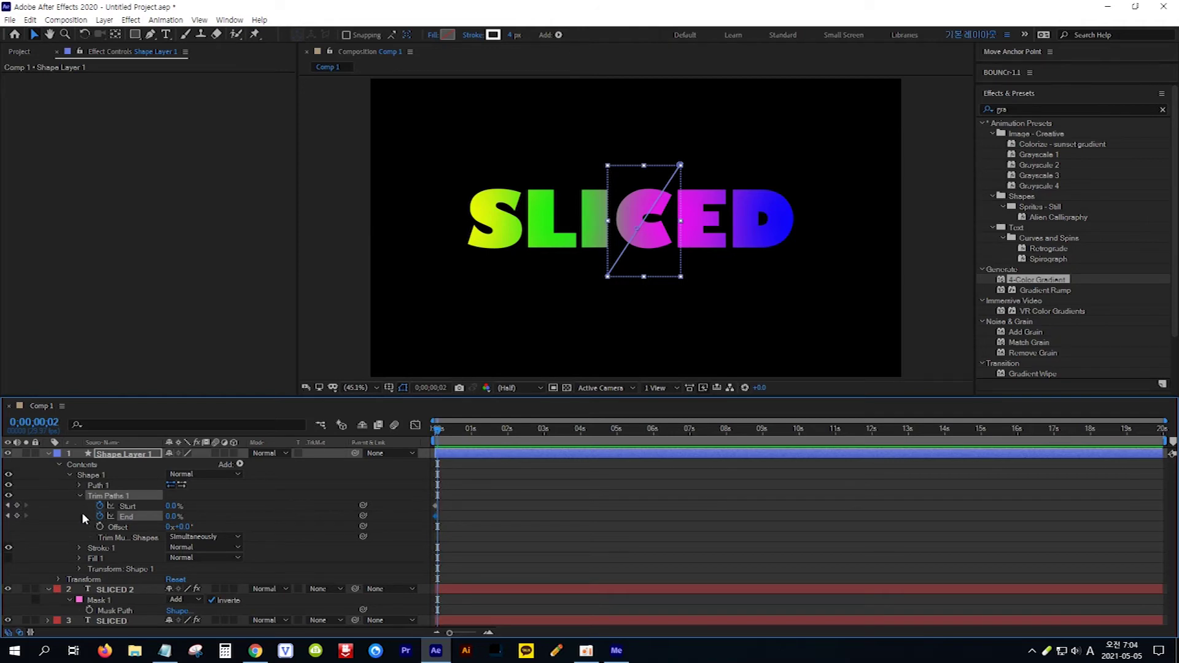
pyautogui.press('pagedown')
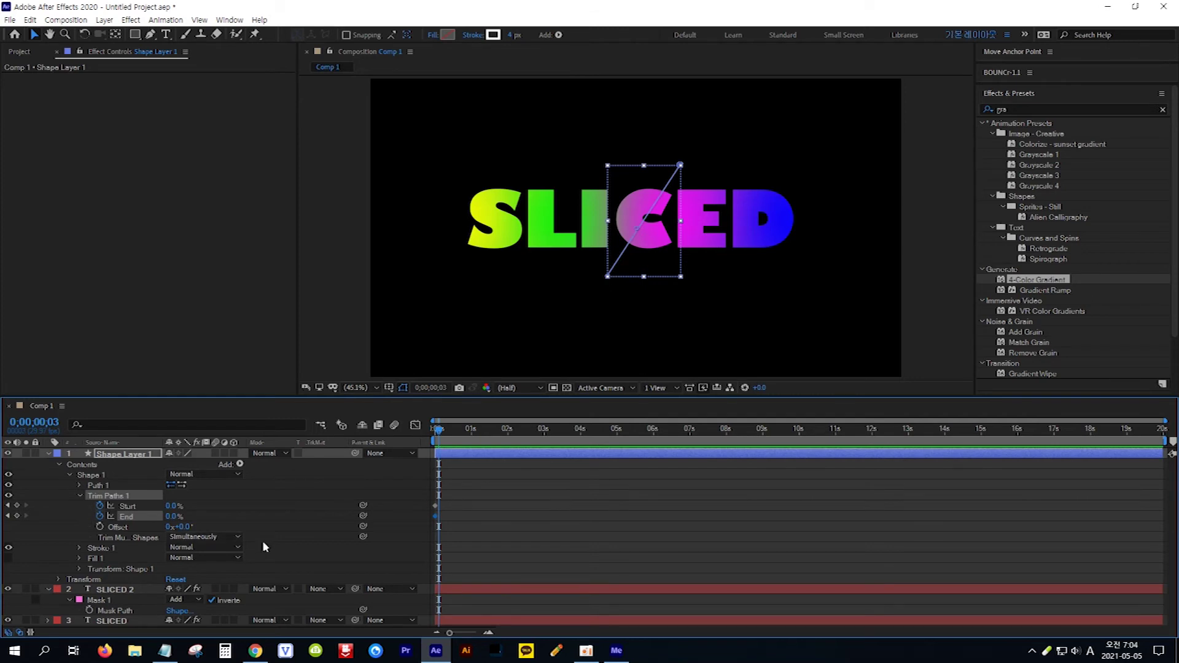
pyautogui.press('=')
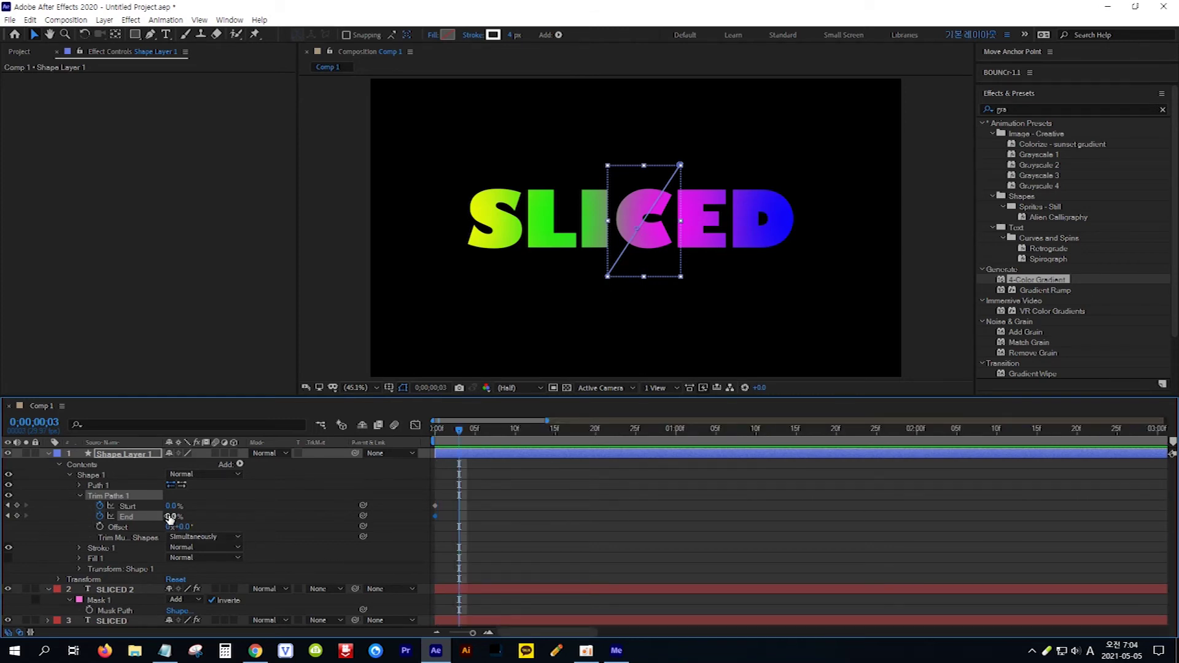
pyautogui.moveTo(170, 519); pyautogui.dragTo(255, 517)
# Animate the trim's Start from 0% on frame 3 to 100% on frame 6
pyautogui.click(16, 506)
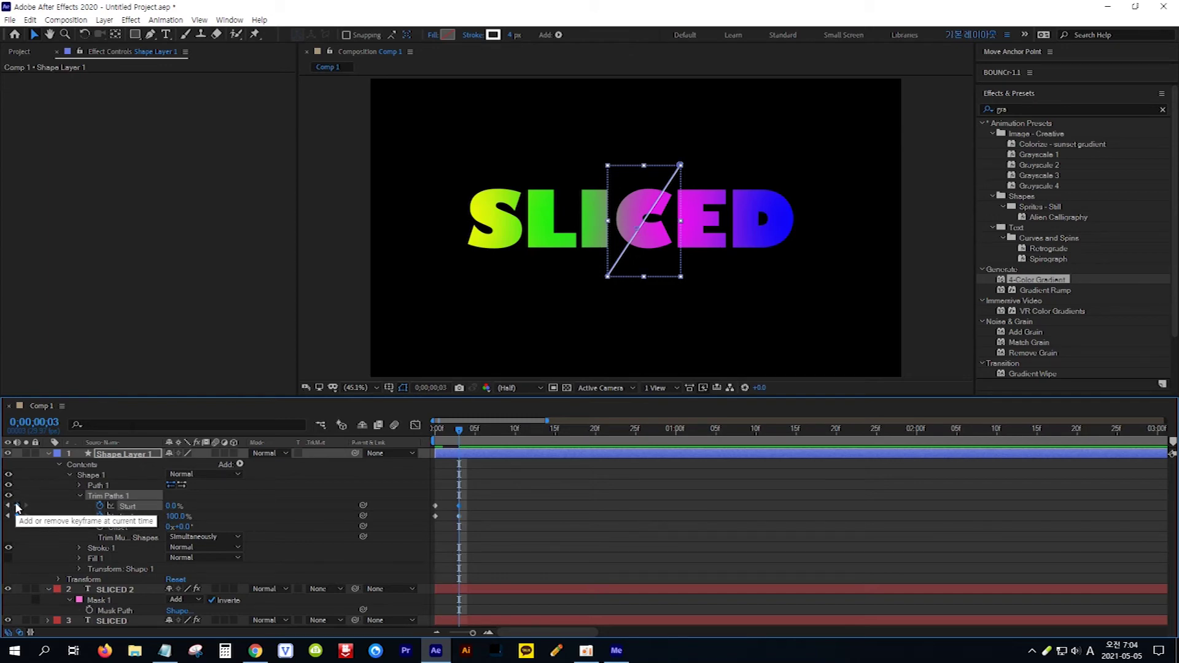
pyautogui.click(459, 506)
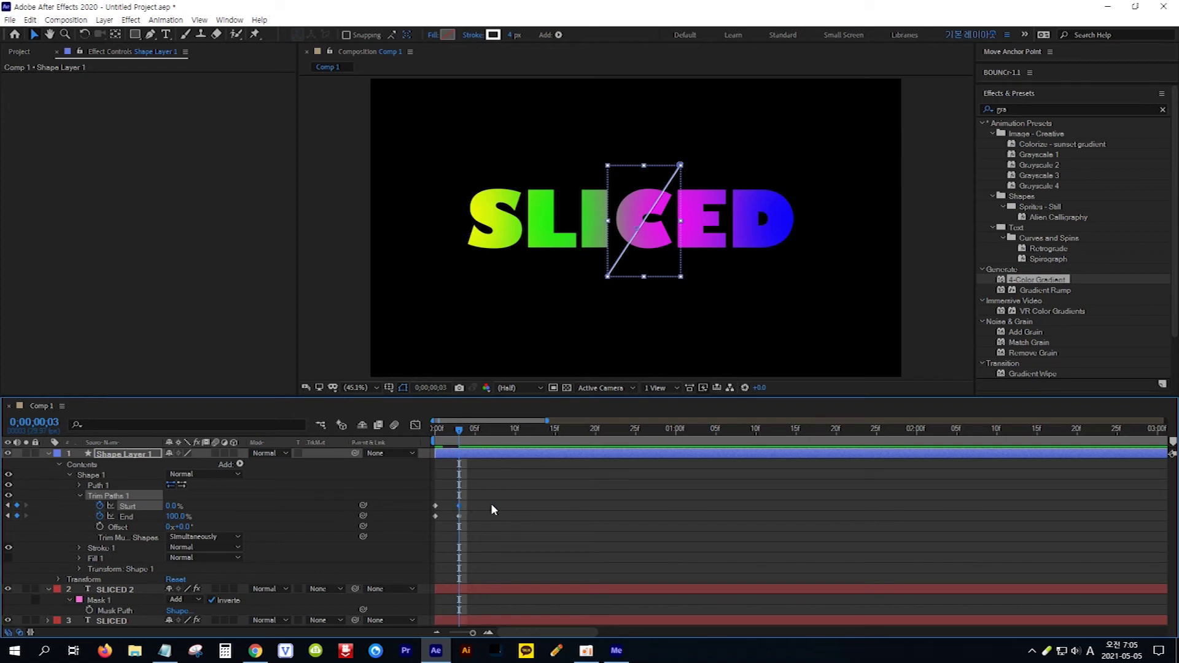
pyautogui.press('pagedown')
pyautogui.press('pagedown')
pyautogui.press('pagedown')
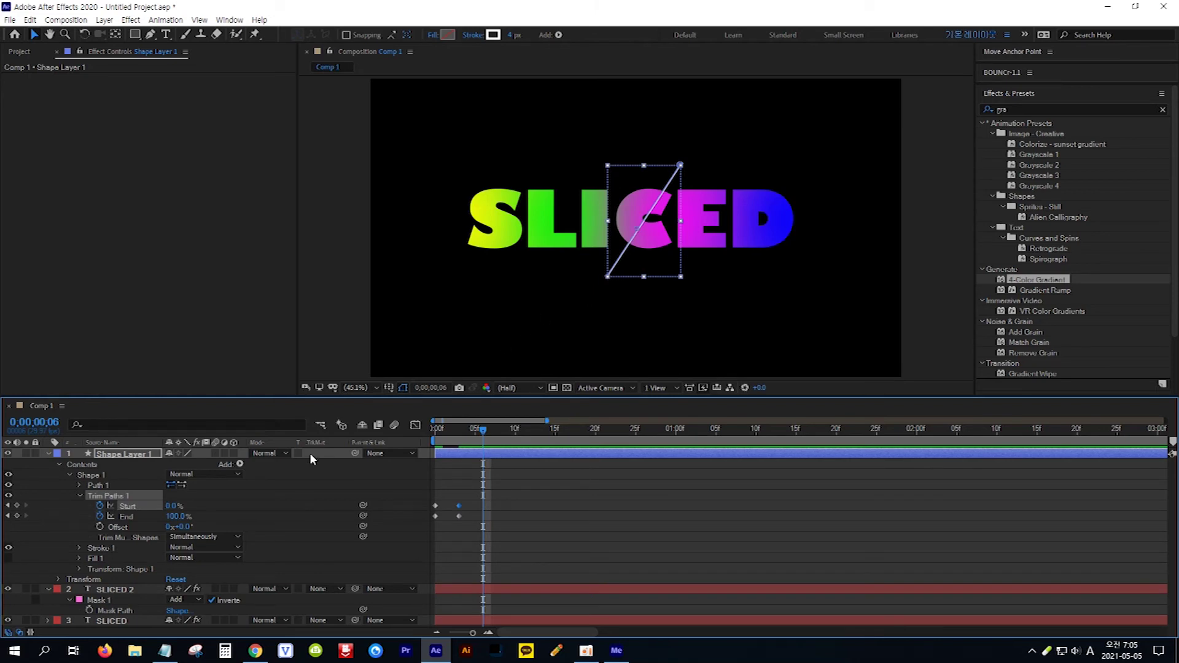
pyautogui.moveTo(174, 507); pyautogui.dragTo(267, 504)
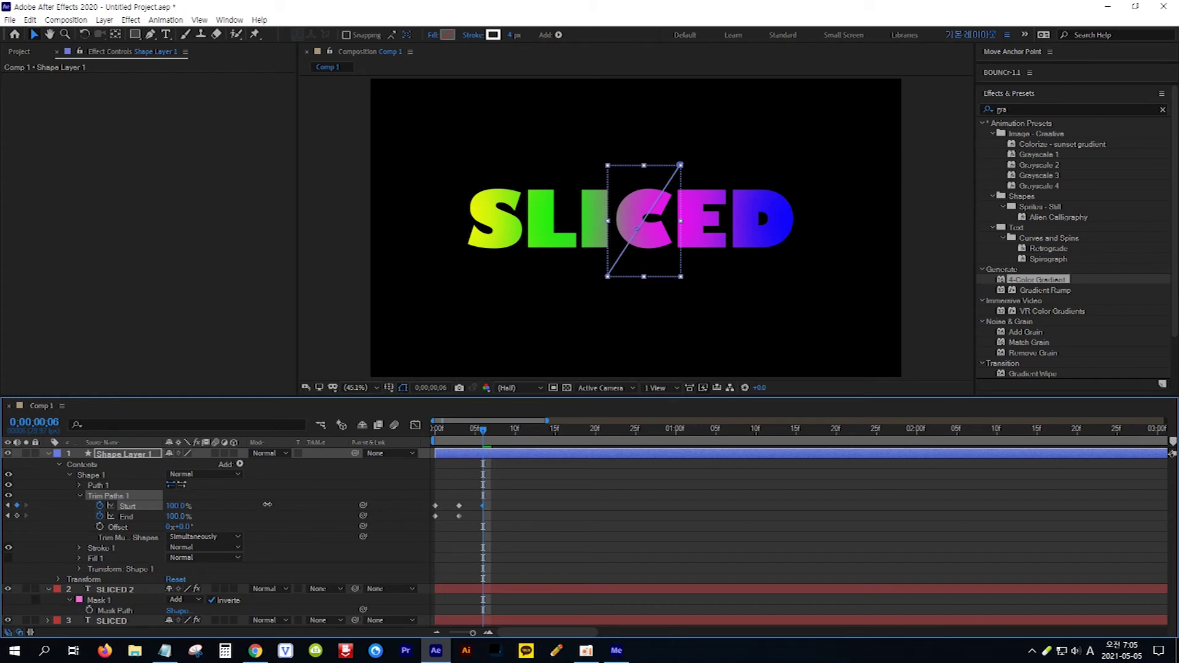
# Shift all Trim Paths Start and End keyframes together so the first ones sit on frame 6, and collapse Shape Layer 1
pyautogui.click(562, 506)
pyautogui.moveTo(484, 428); pyautogui.dragTo(513, 441)
pyautogui.moveTo(504, 538); pyautogui.dragTo(428, 485)
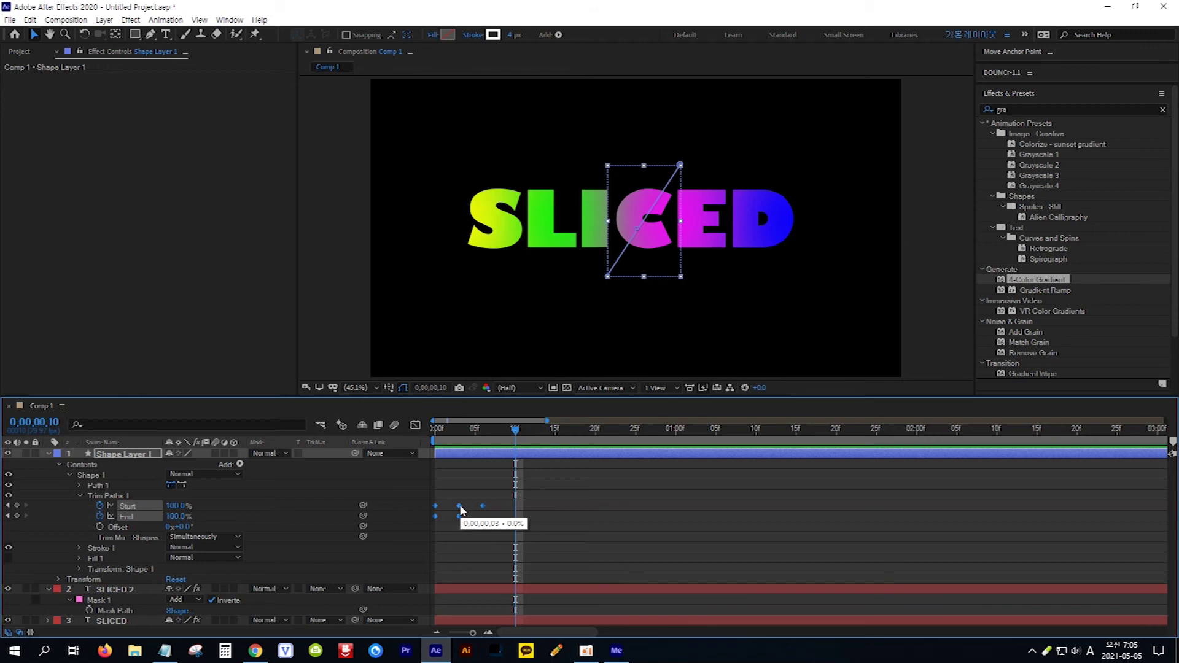
pyautogui.moveTo(462, 508); pyautogui.dragTo(508, 511)
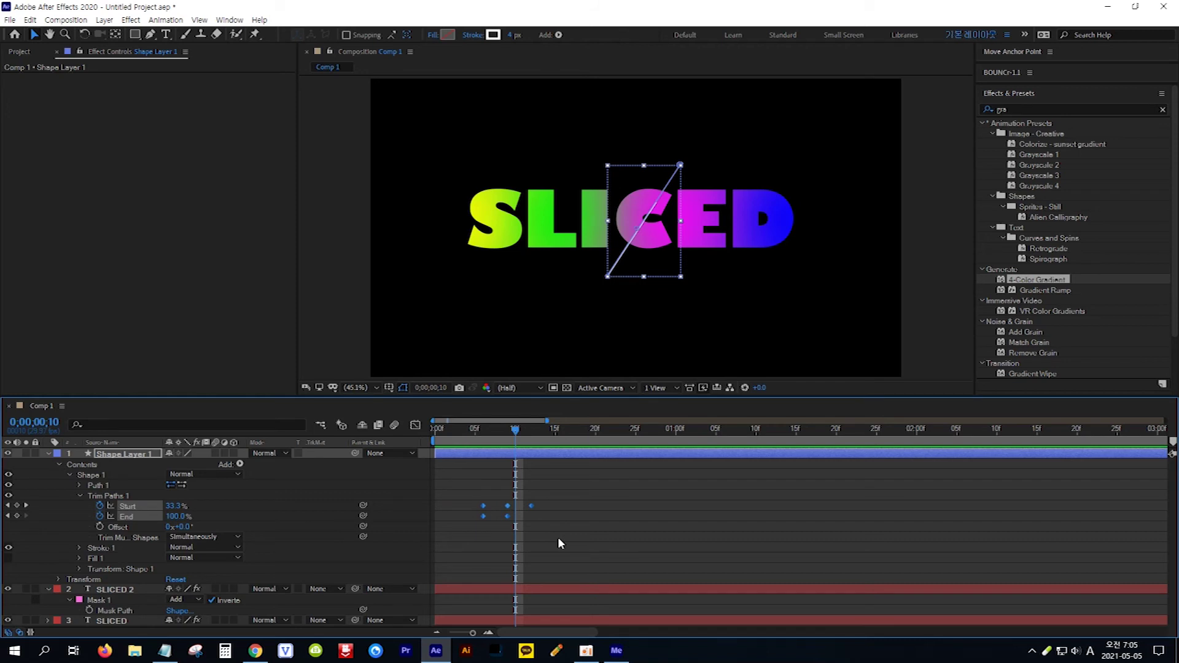
pyautogui.click(48, 455)
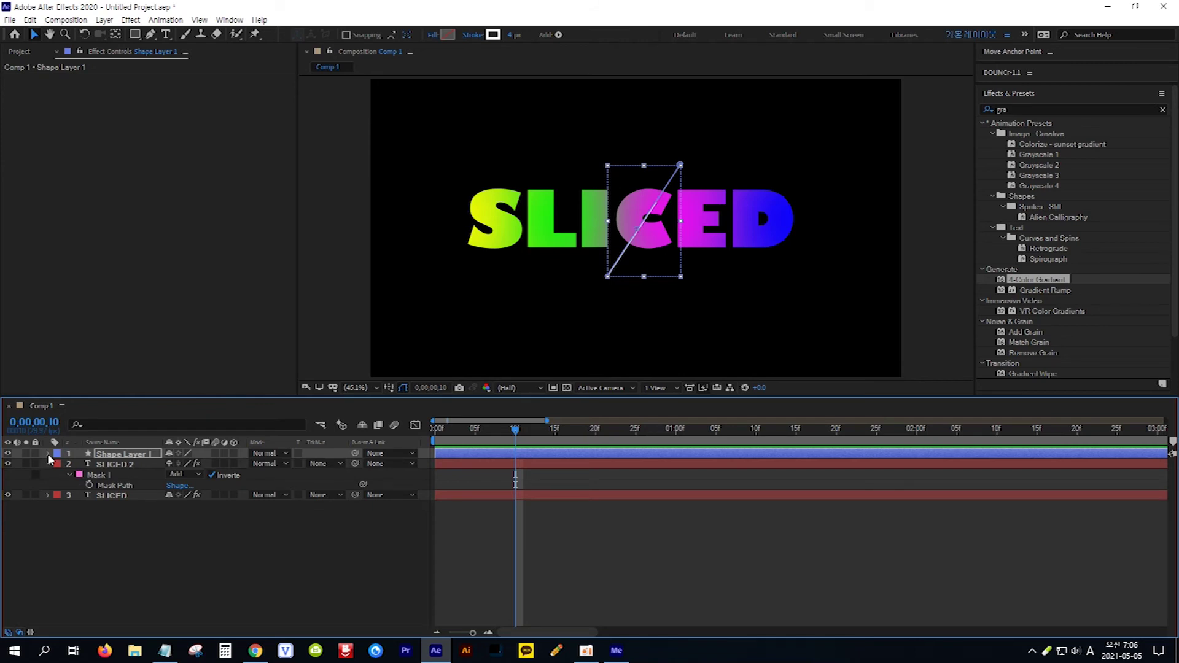
# Show Position and Rotation of the SLICED 2 layer and set starting keyframes for both on frame 12
pyautogui.click(92, 484)
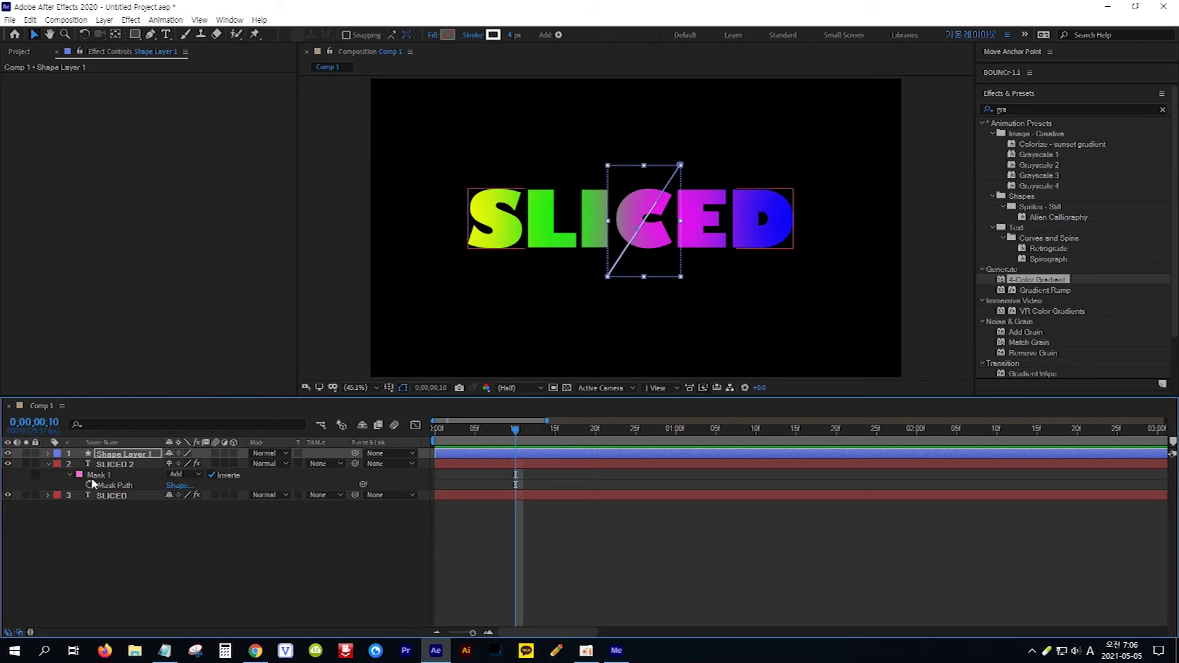
pyautogui.click(124, 465)
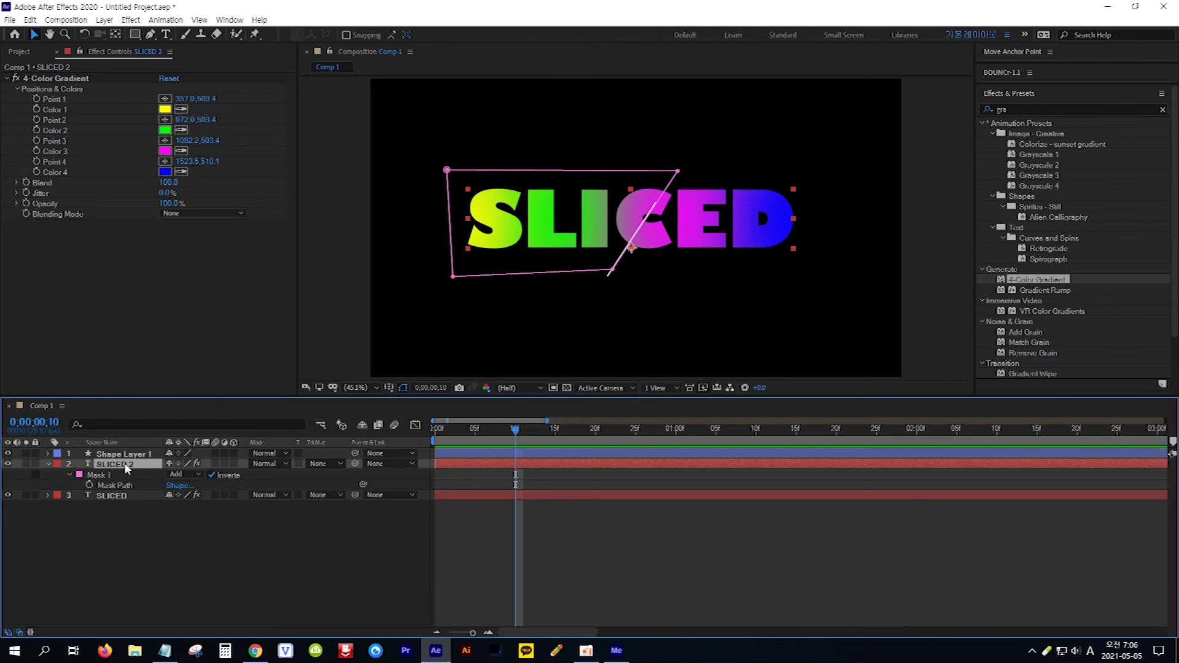
pyautogui.press('p')
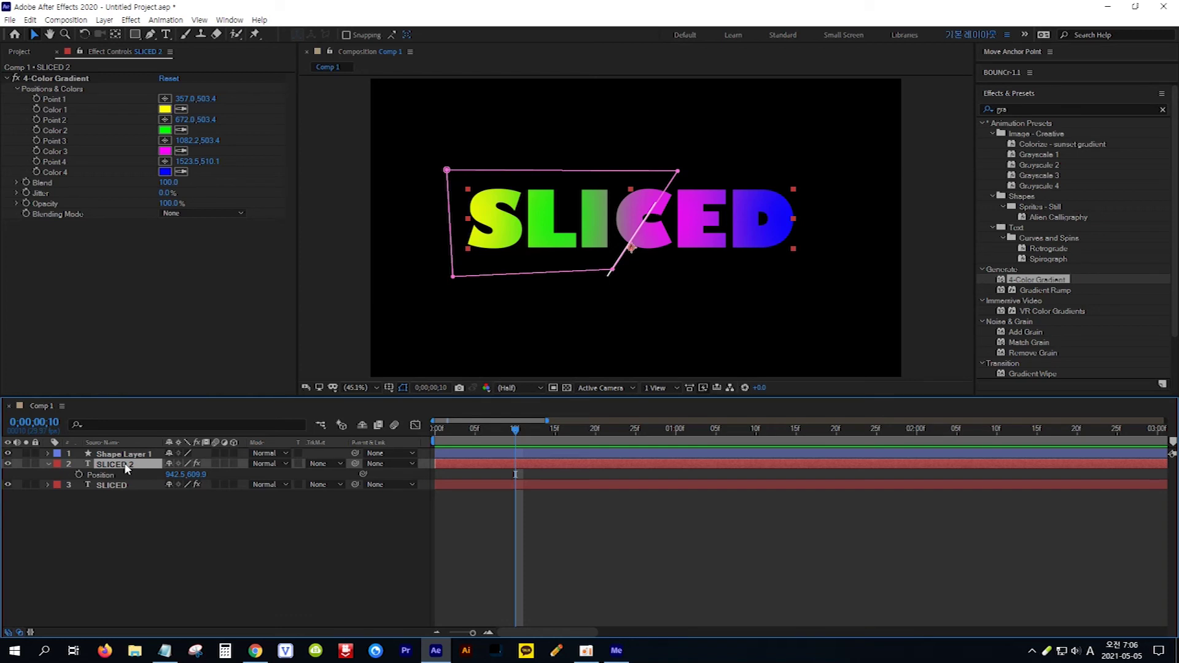
pyautogui.hotkey('shift', 'r')
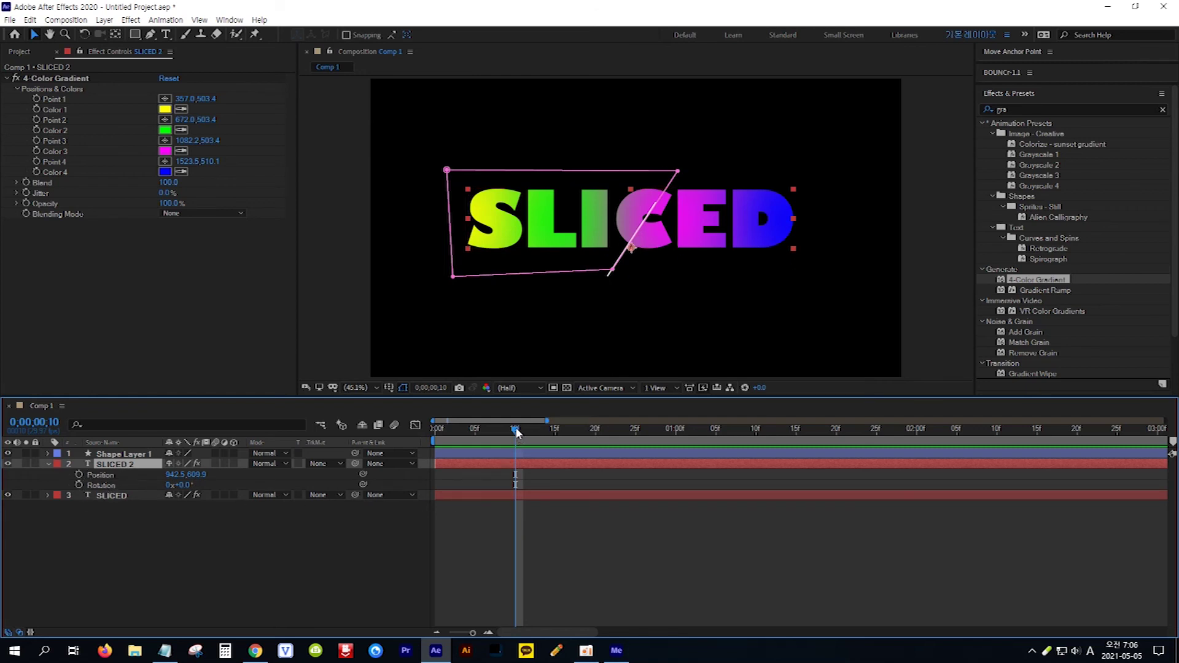
pyautogui.moveTo(515, 432)
pyautogui.mouseDown()
pyautogui.moveTo(483, 435)
pyautogui.moveTo(532, 439)
pyautogui.mouseUp()
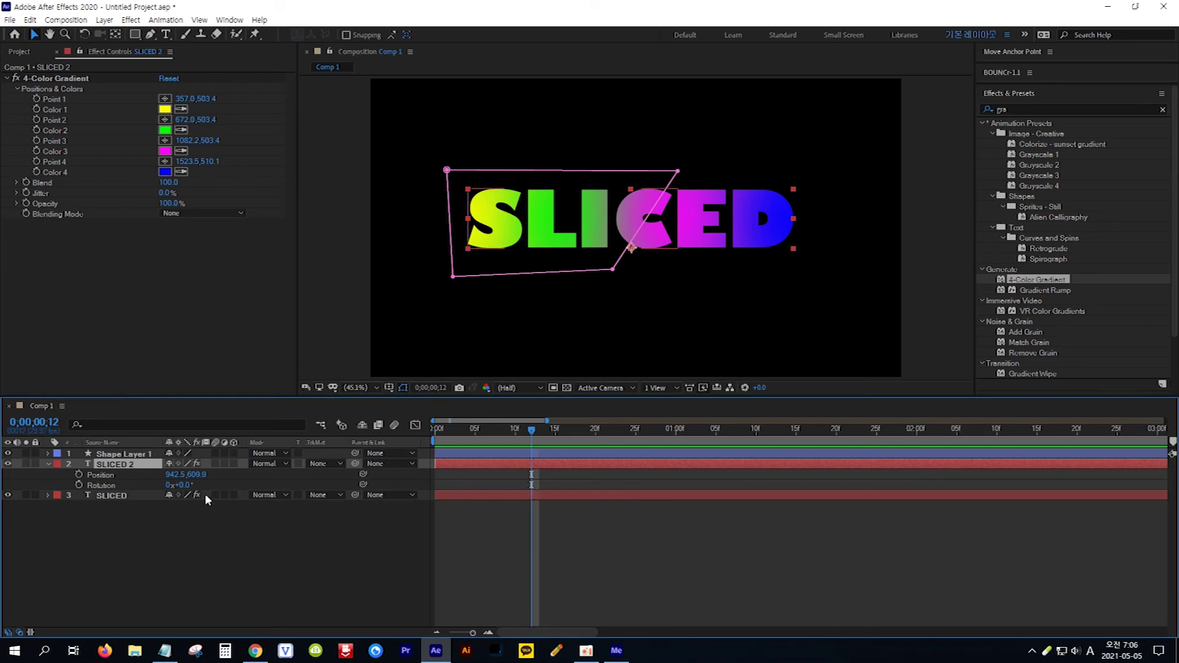
pyautogui.click(80, 476)
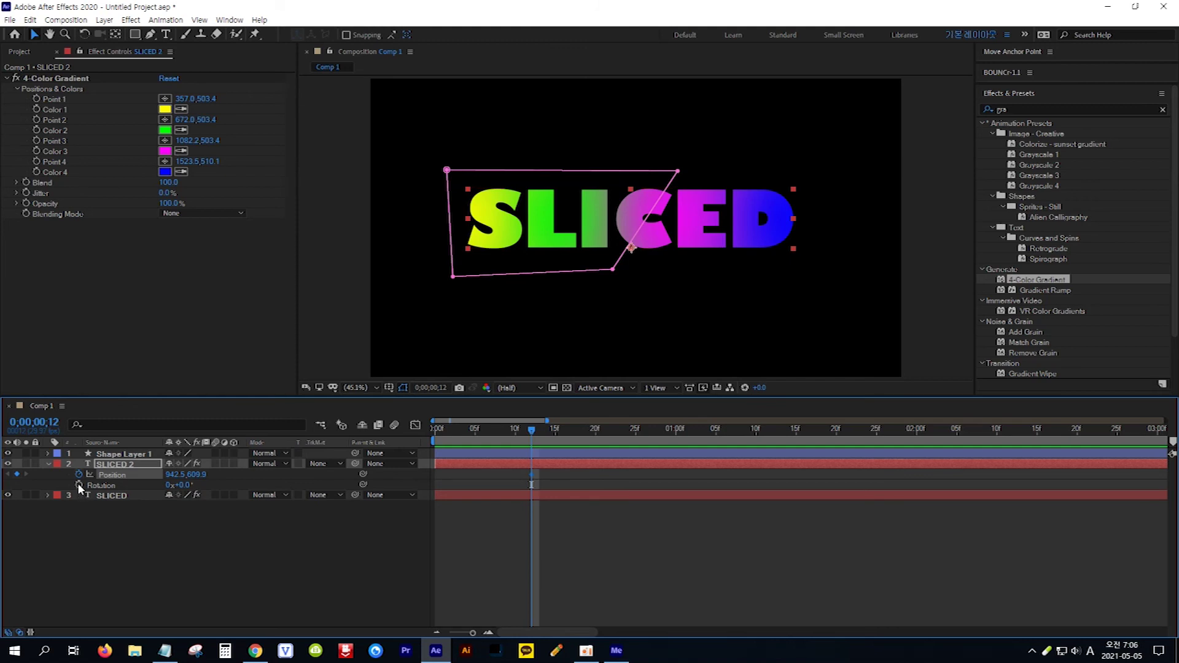
pyautogui.click(78, 486)
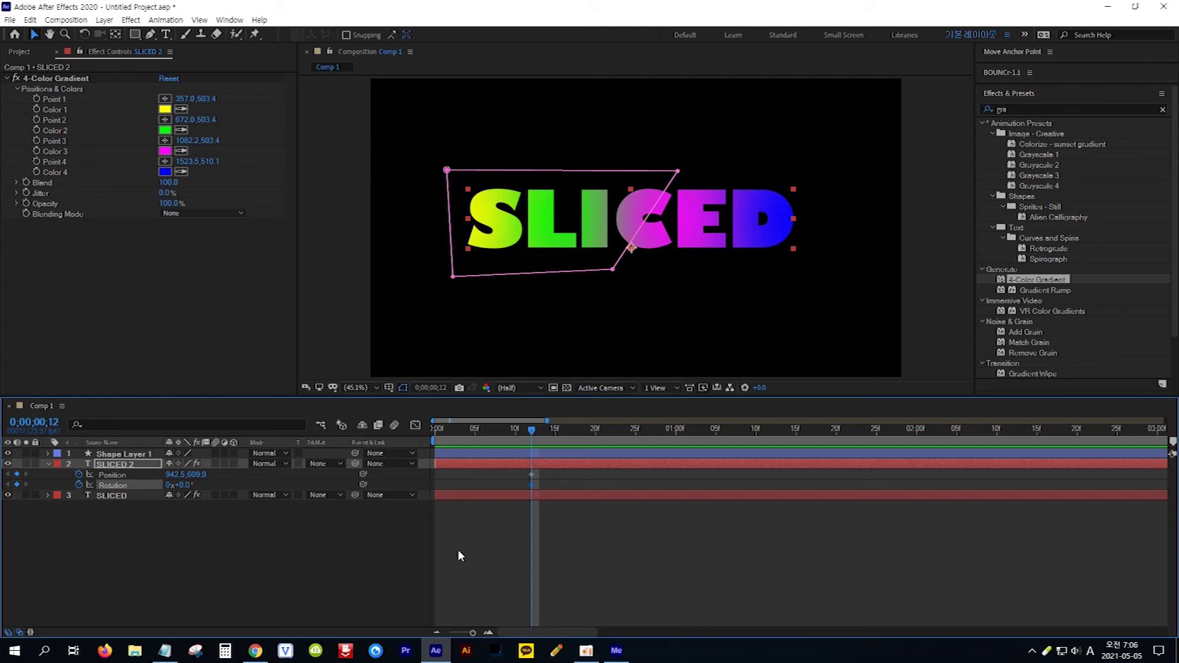
# On frame 17, rotate the SLICED 2 layer to about 13.7° and move it down to about 944.7,667.5
pyautogui.press('pagedown')
pyautogui.press('pagedown')
pyautogui.press('pagedown')
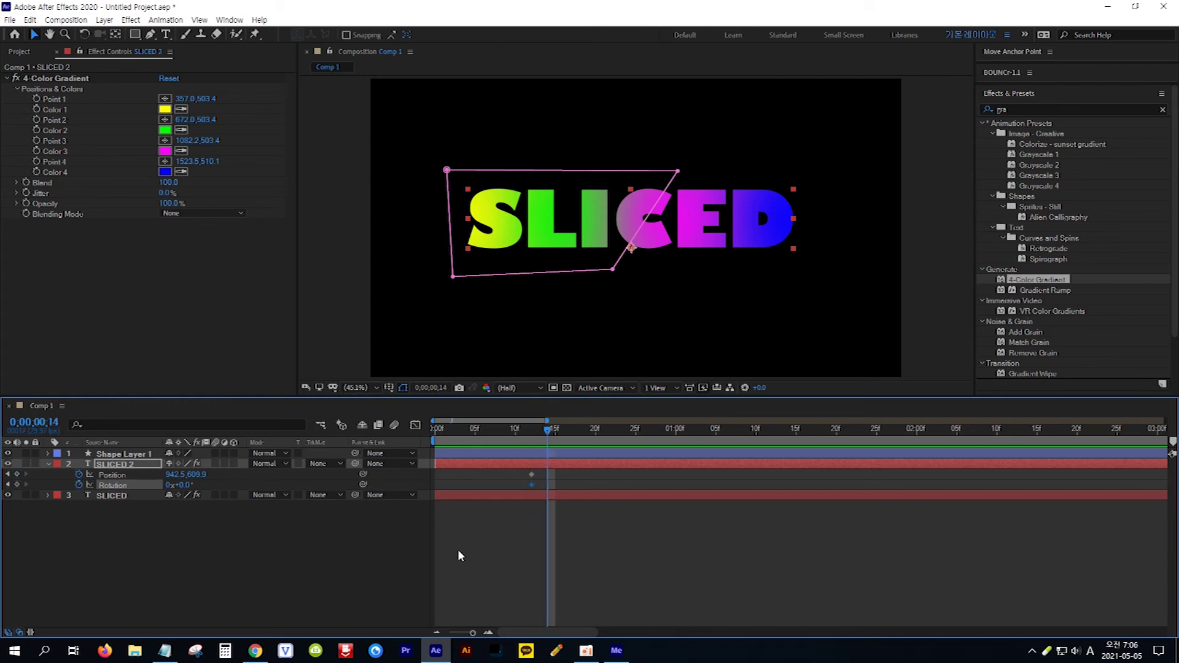
pyautogui.press('pagedown')
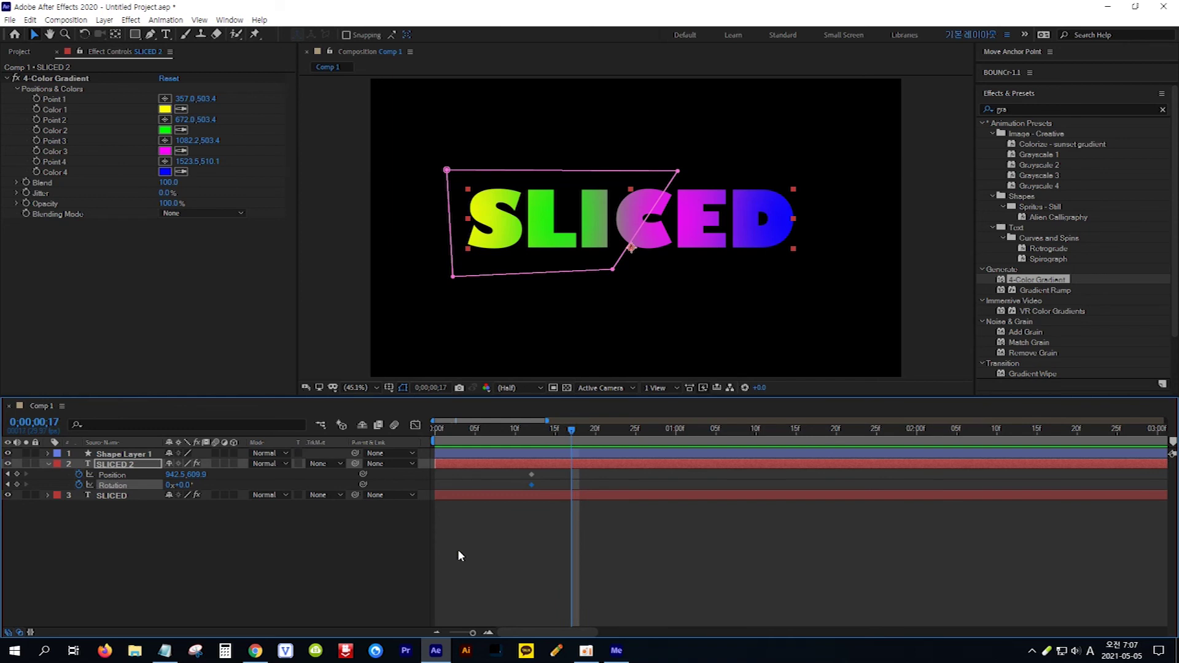
pyautogui.click(84, 35)
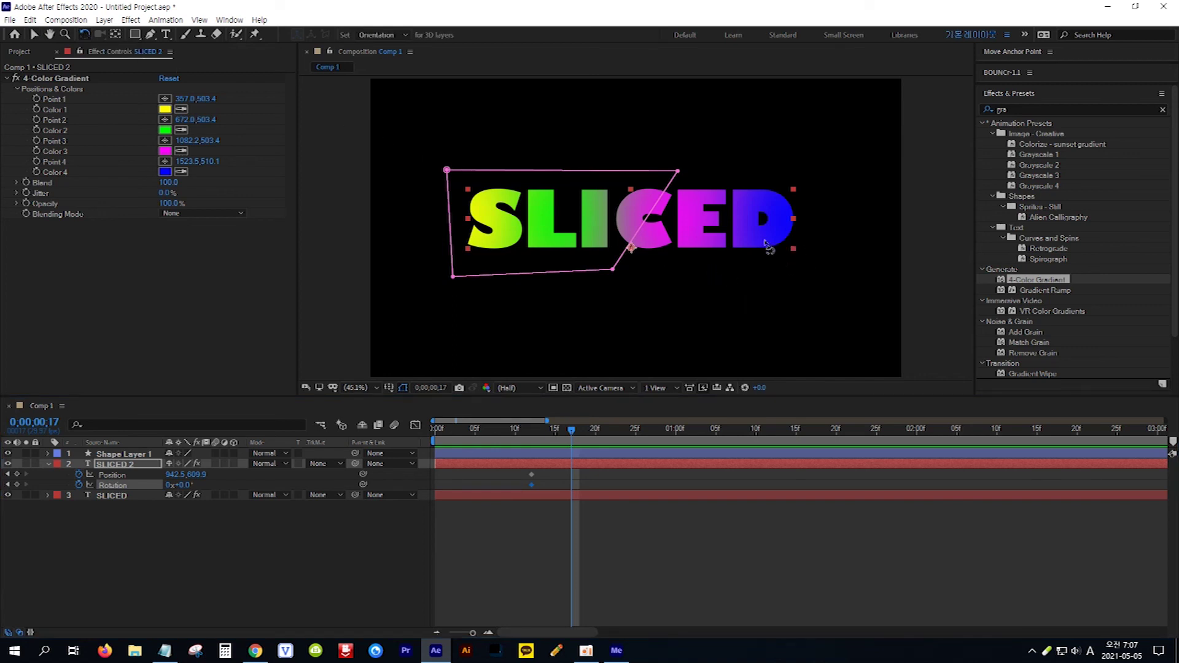
pyautogui.moveTo(779, 237); pyautogui.dragTo(777, 274)
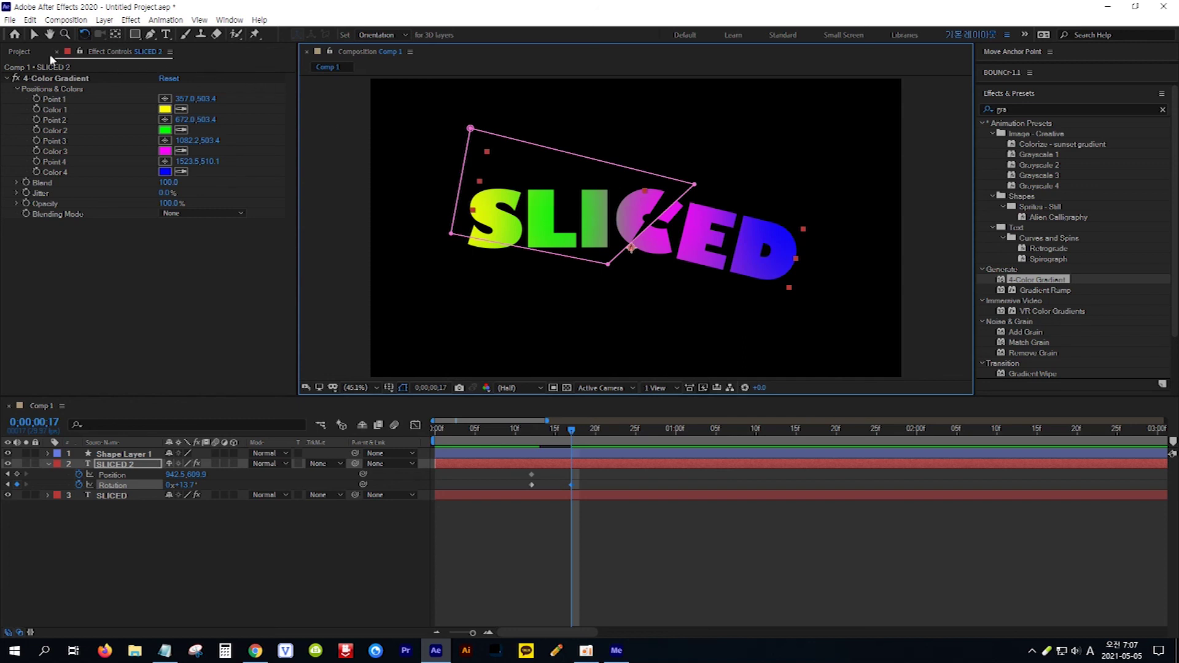
pyautogui.click(34, 36)
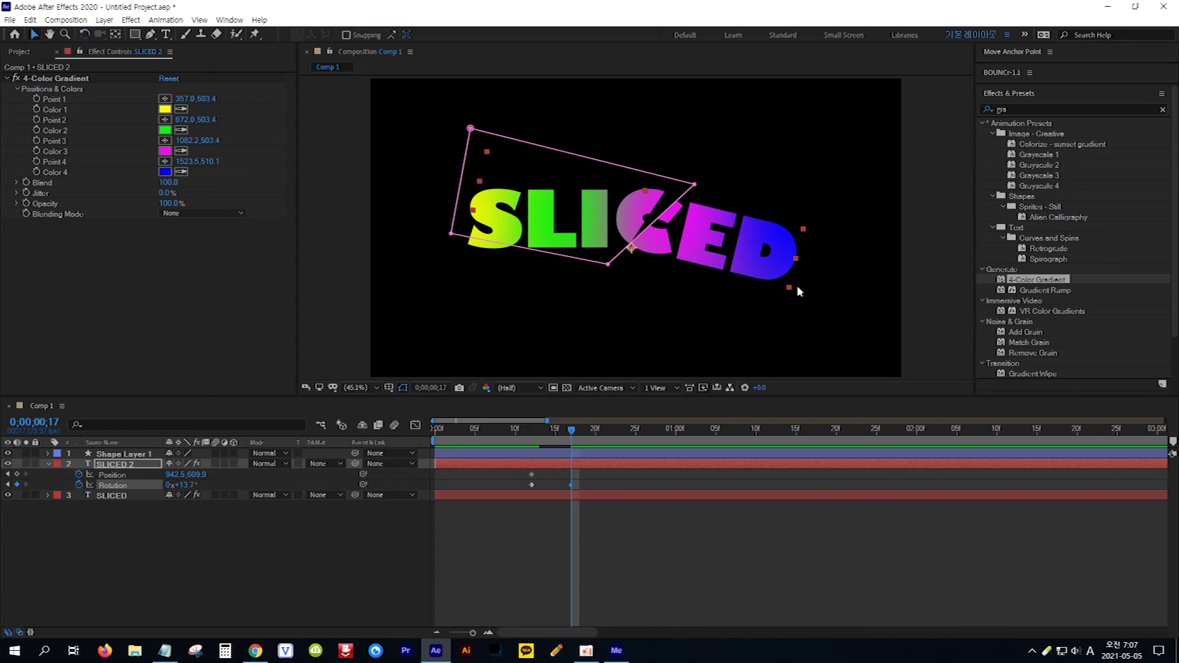
pyautogui.moveTo(748, 257); pyautogui.dragTo(750, 278)
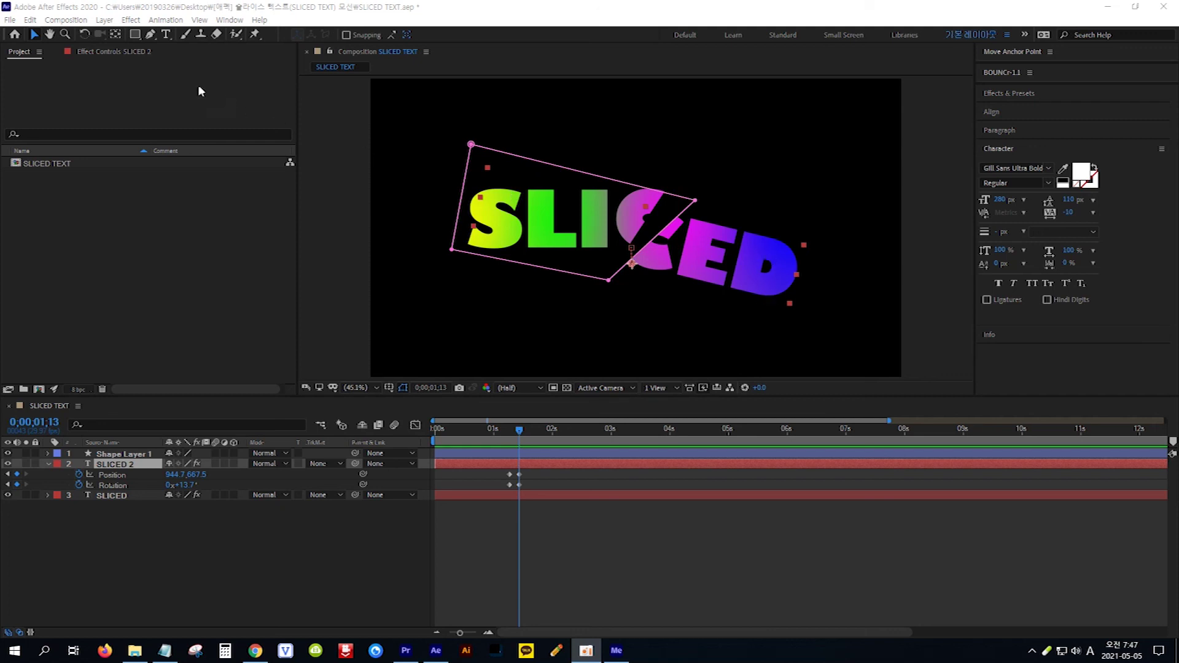
# At 0;00;01;15, rotate the SLICED 2 layer back up to about 10.6° with the Rotation tool to add a rebound keyframe
pyautogui.click(84, 35)
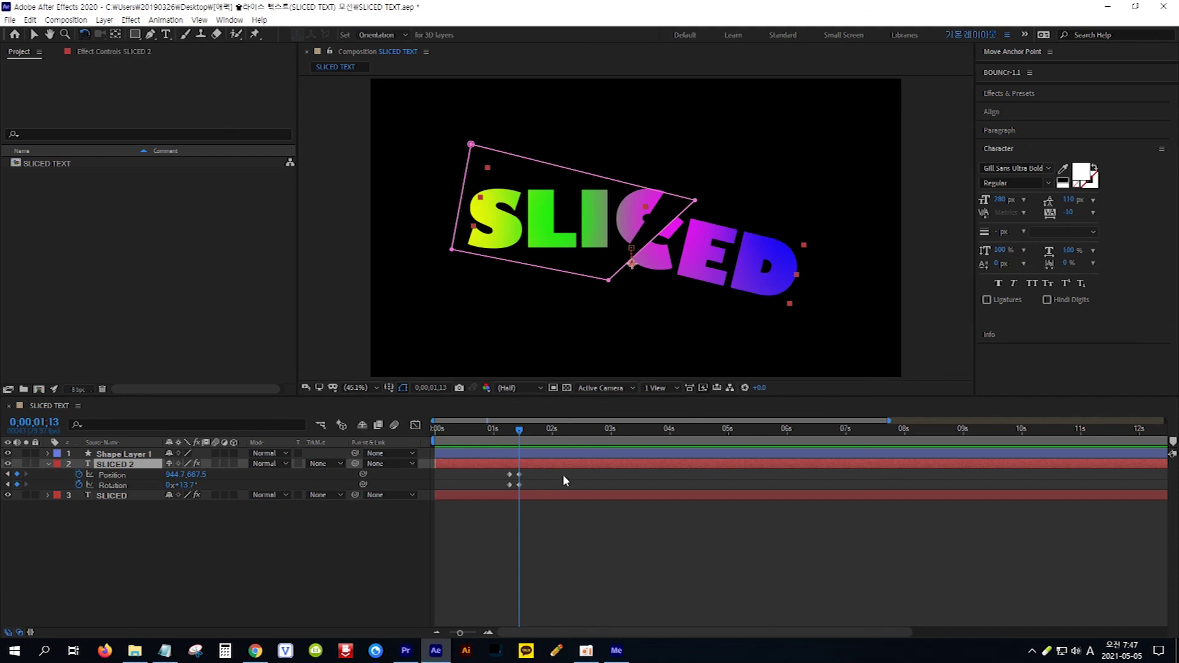
pyautogui.press('pagedown')
pyautogui.press('pagedown')
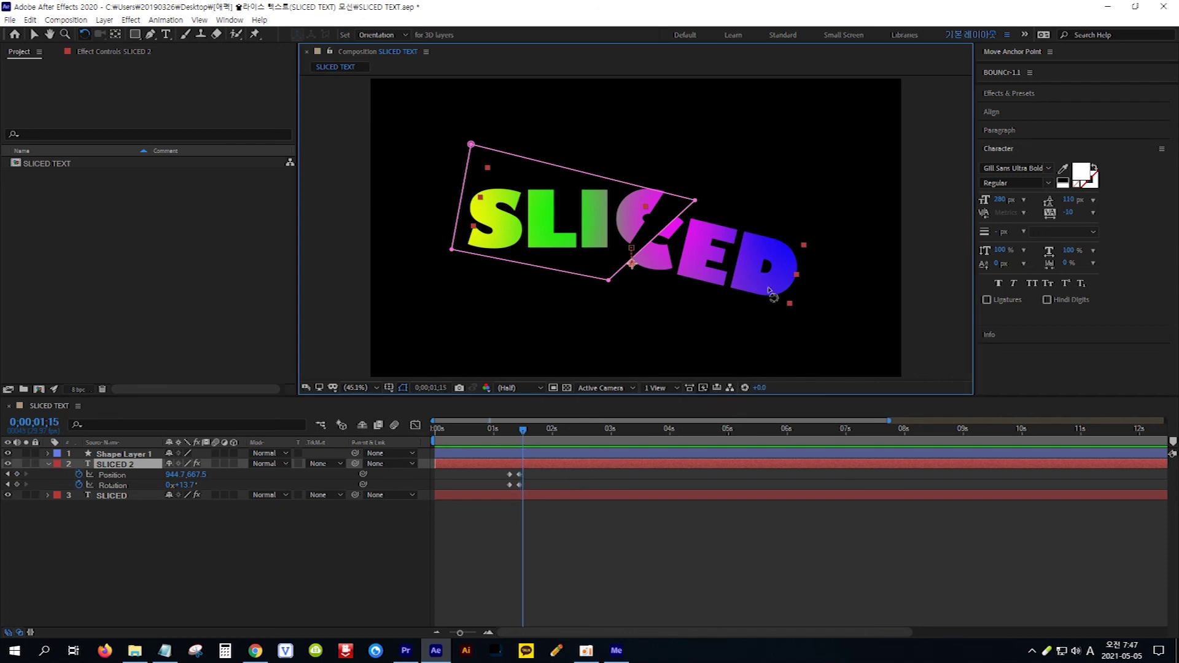
pyautogui.hotkey('alt', 'shift', 'r')
pyautogui.moveTo(777, 291); pyautogui.dragTo(780, 284)
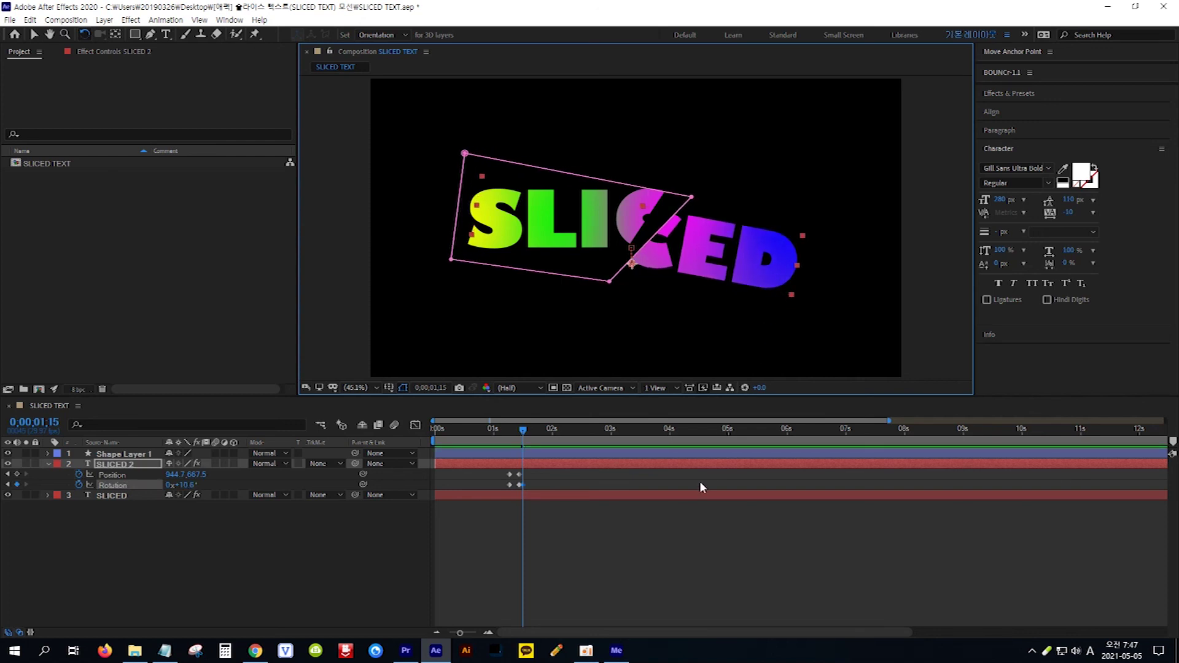
# At 0;00;01;17, rotate the SLICED 2 layer down to about 14.7°, and preview the animation from 0;00;01;07
pyautogui.press('pagedown')
pyautogui.press('pagedown')
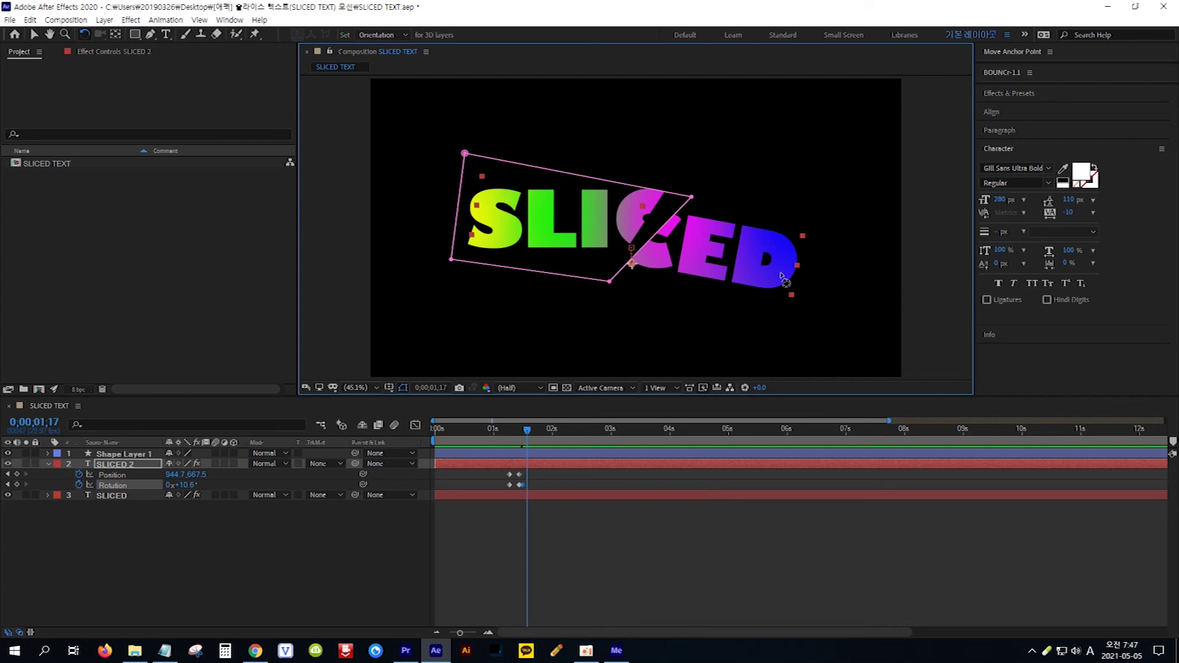
pyautogui.moveTo(785, 280); pyautogui.dragTo(780, 291)
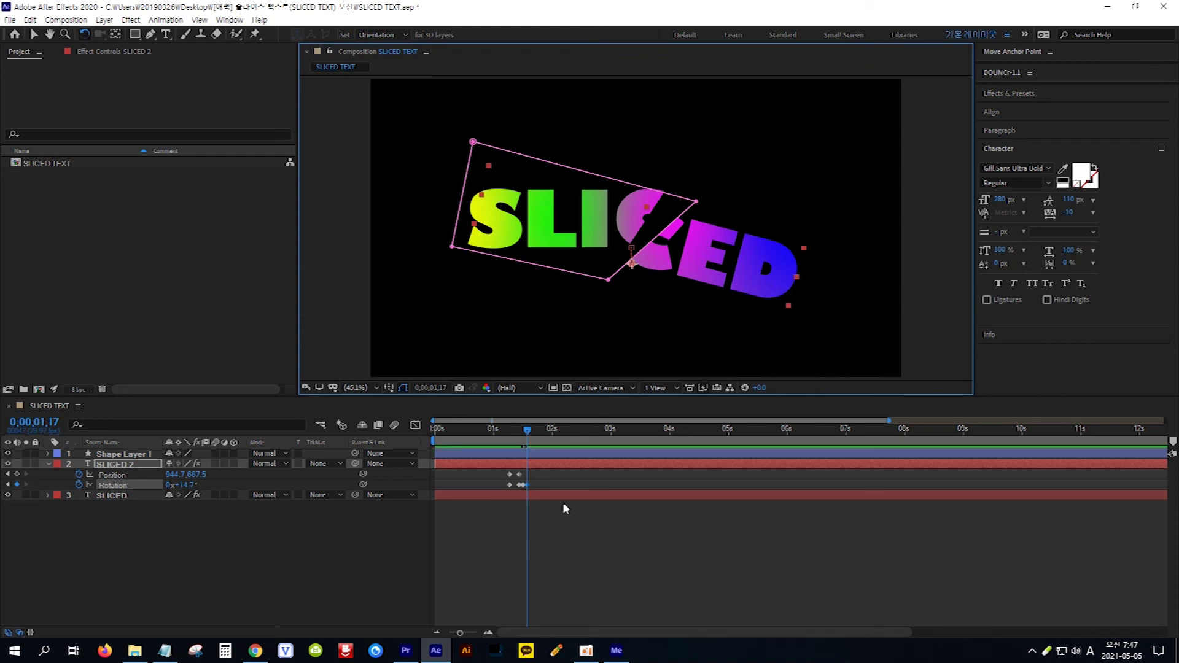
pyautogui.moveTo(527, 430); pyautogui.dragTo(506, 435)
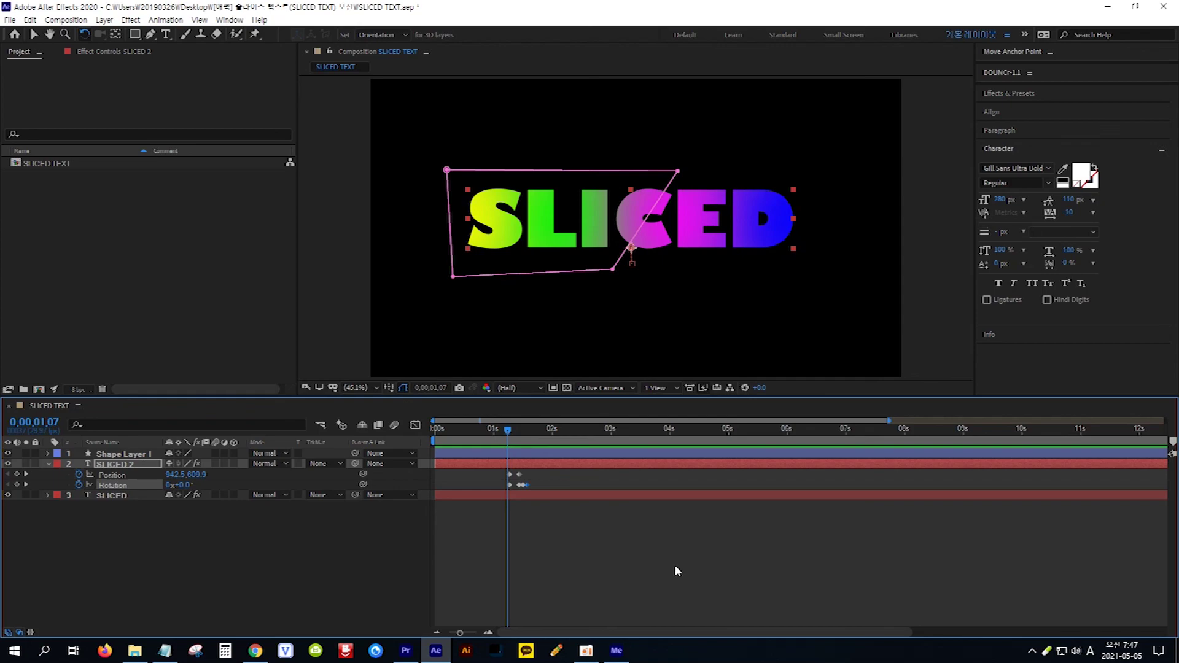
pyautogui.press('space')
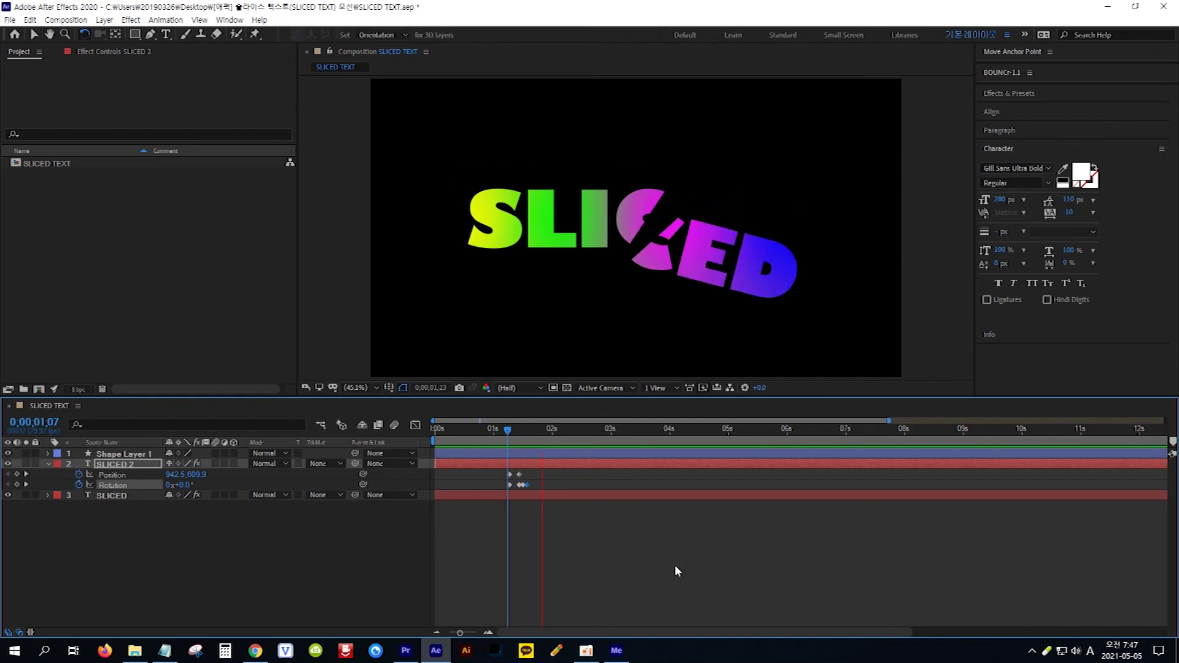